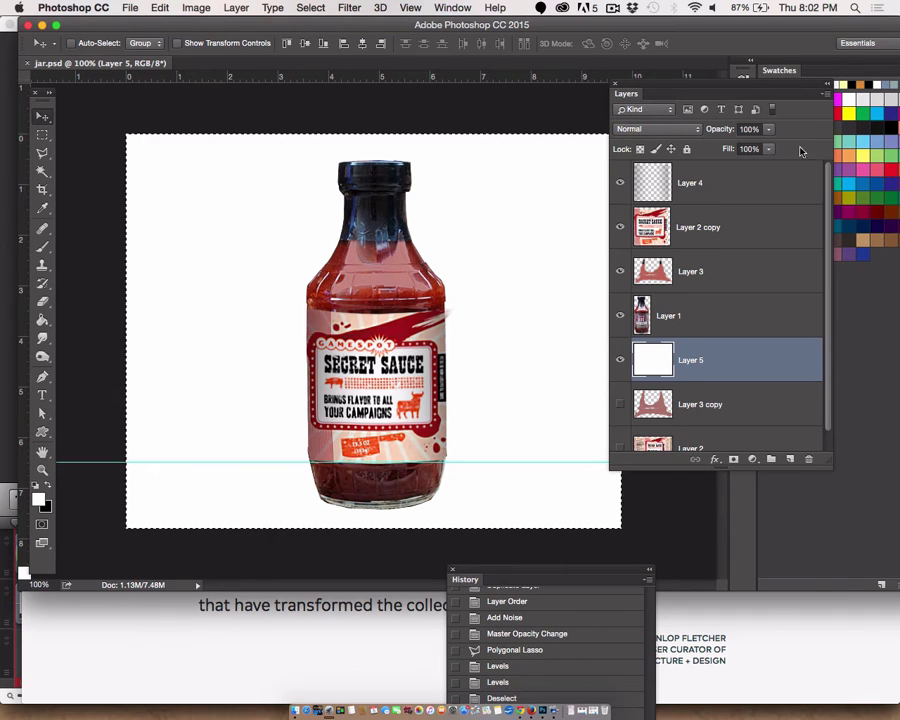
Try merging Layer 1, Layer 3, Layer 2 copy and Layer 4 into one layer, and undo the merge
scroll(793, 221, down, 1)
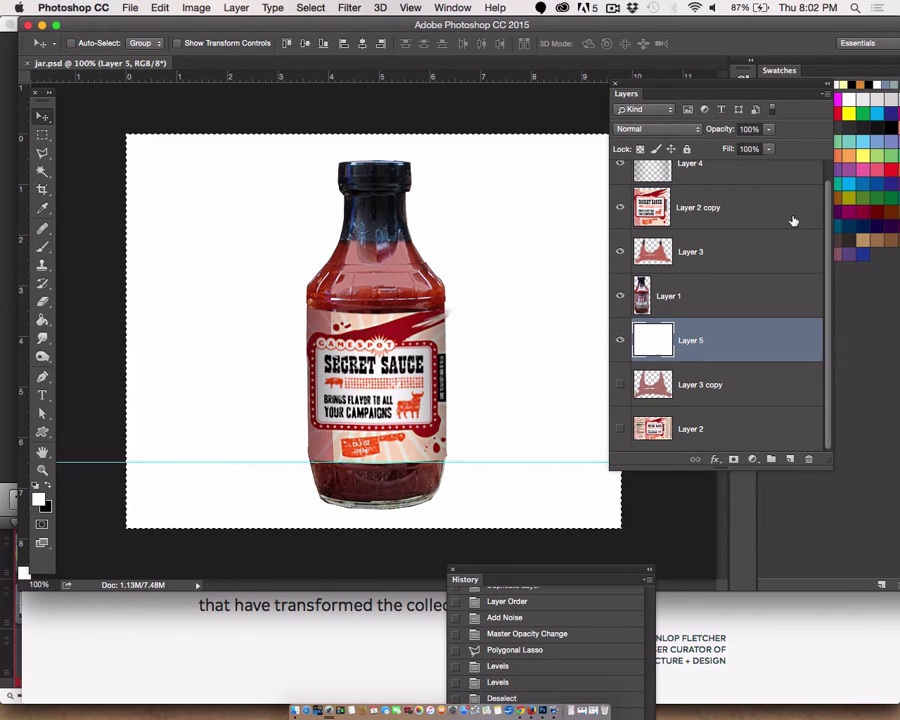
click(703, 296)
scroll(717, 272, up, 1)
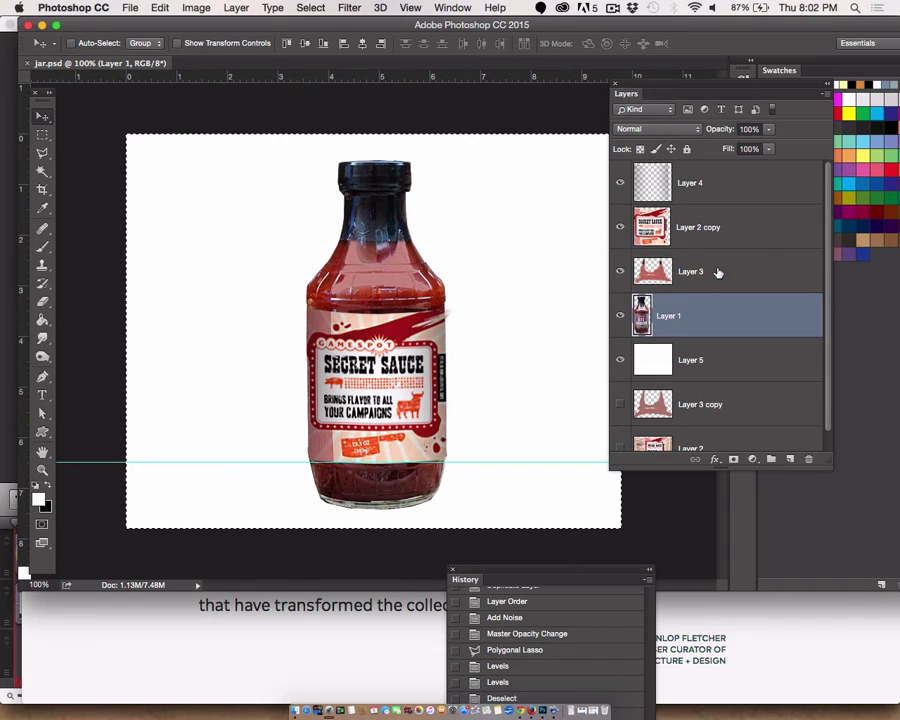
shift+click(727, 194)
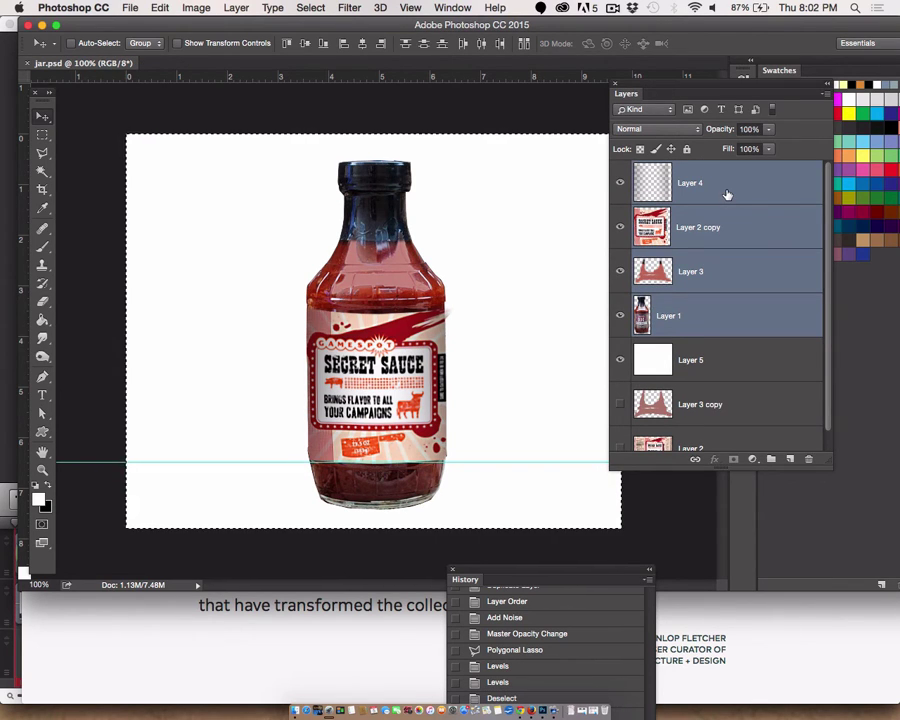
click(826, 95)
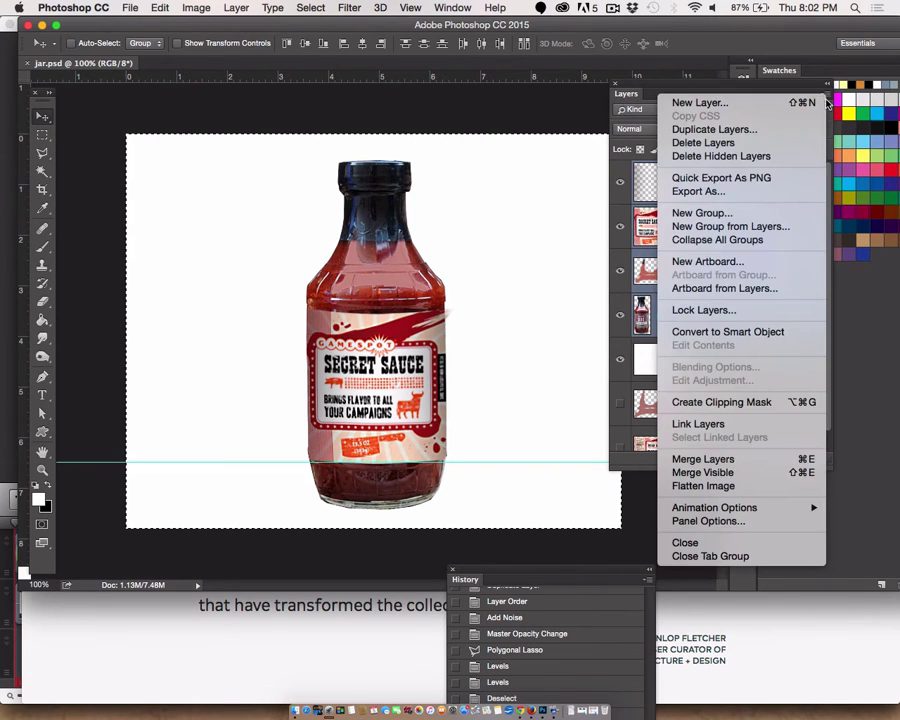
click(764, 462)
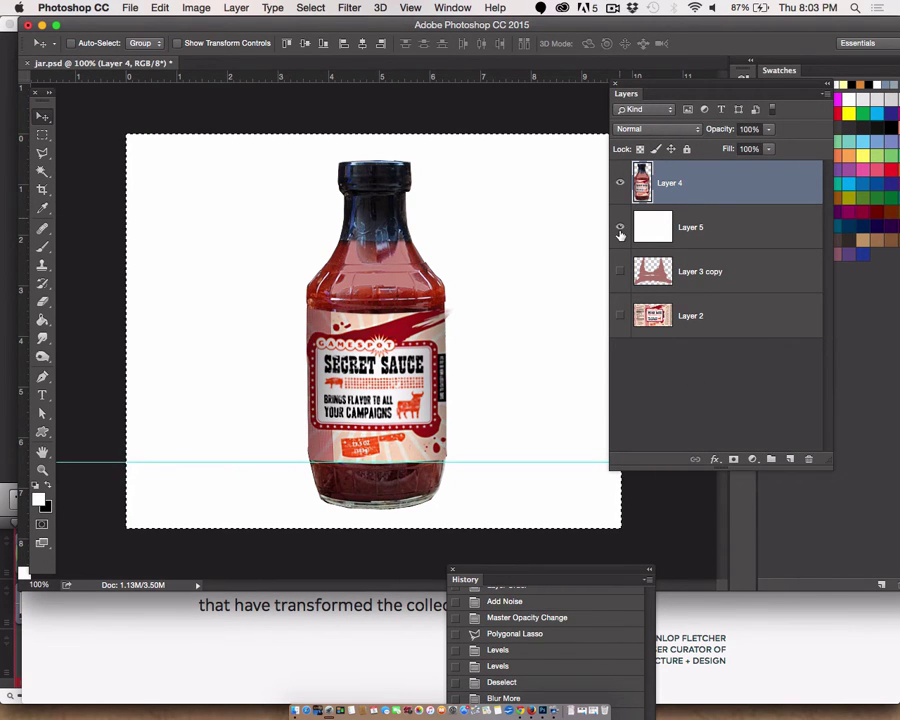
key(super+z)
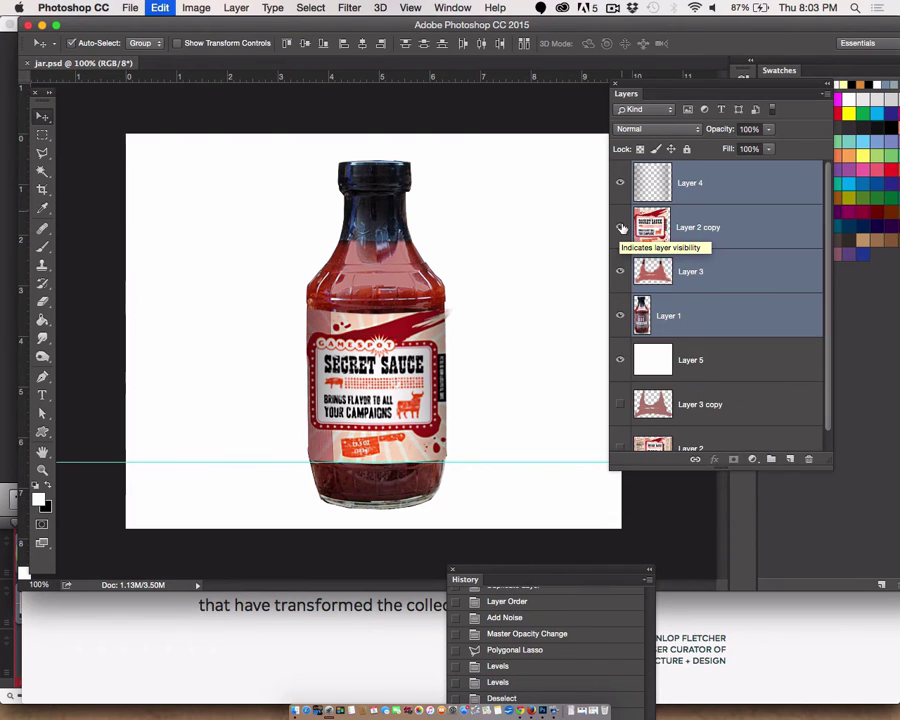
Merge Layer 1, Layer 3, Layer 2 copy and Layer 4 into a single bottle layer
click(735, 365)
click(725, 322)
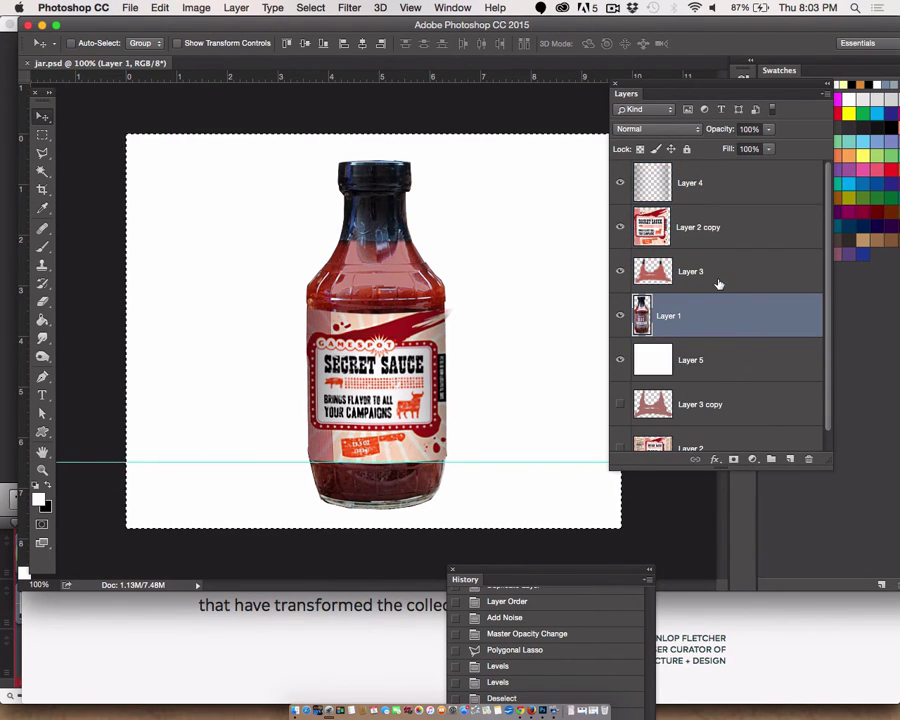
shift+click(718, 281)
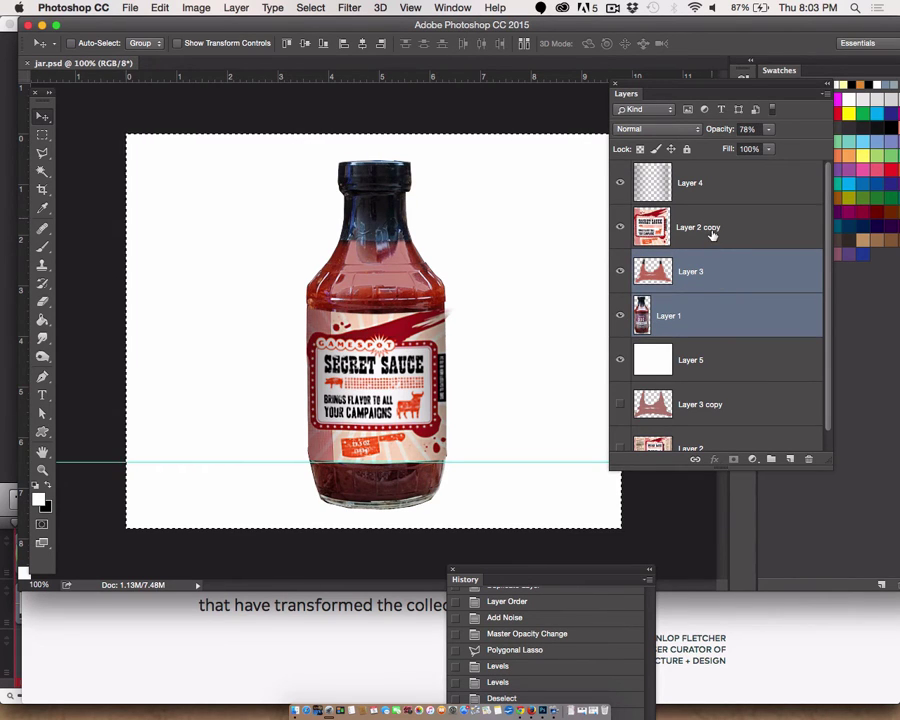
shift+click(713, 228)
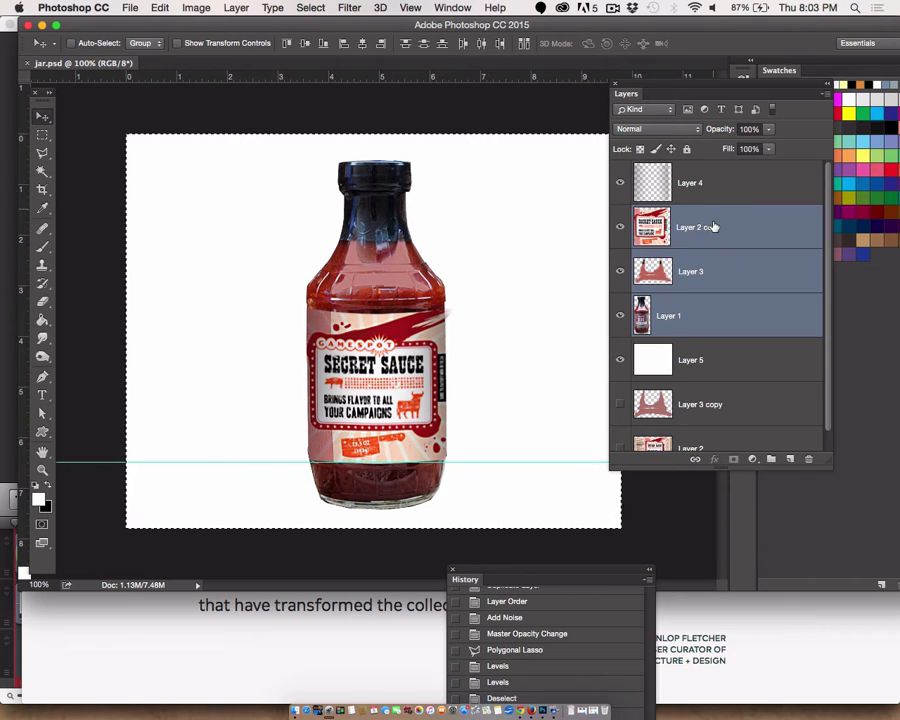
shift+click(717, 186)
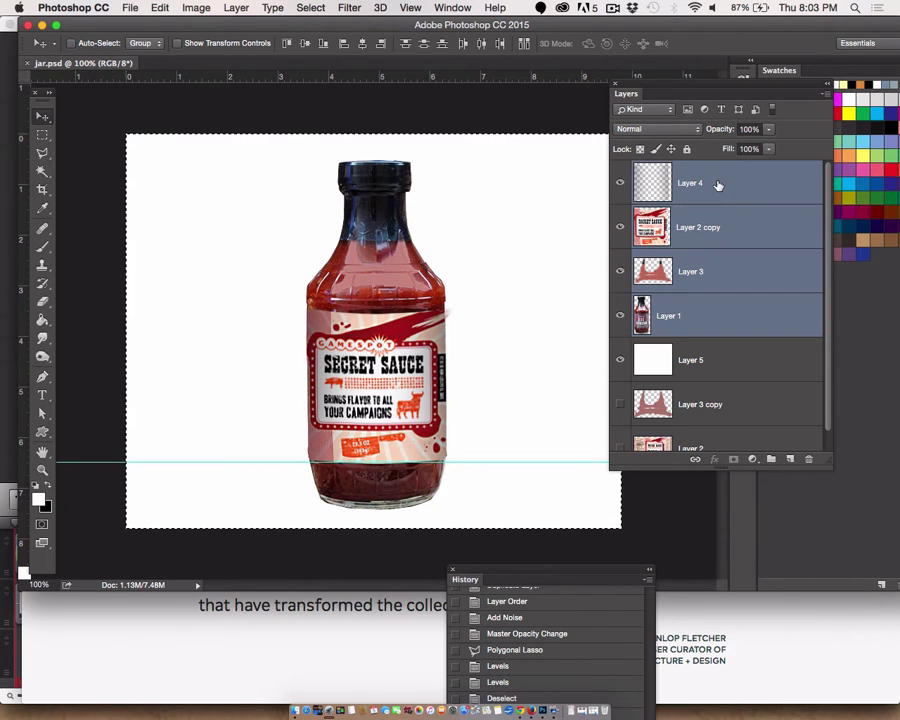
click(827, 96)
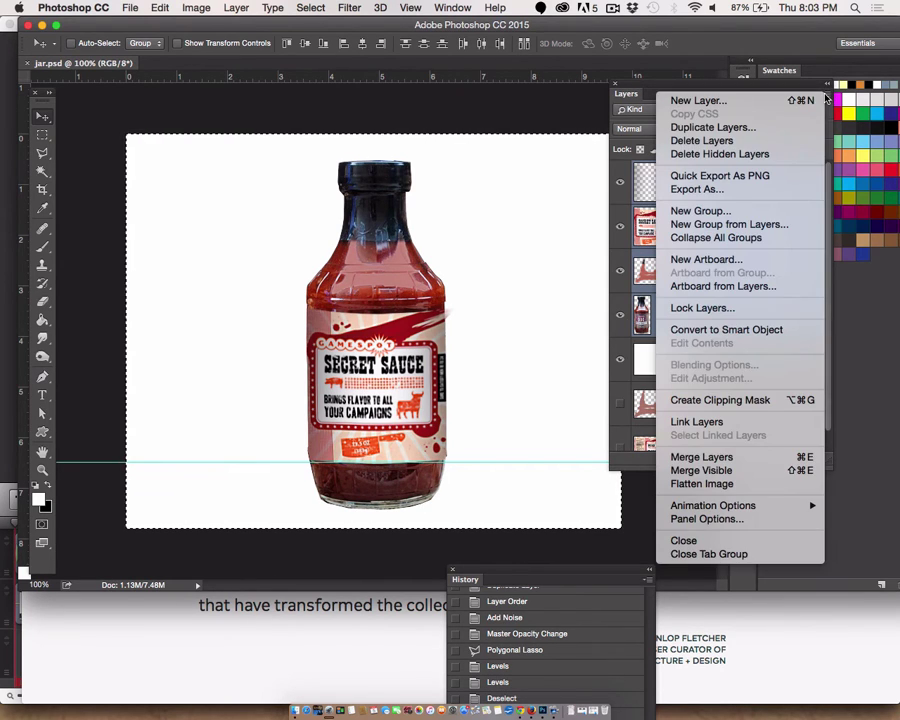
click(686, 456)
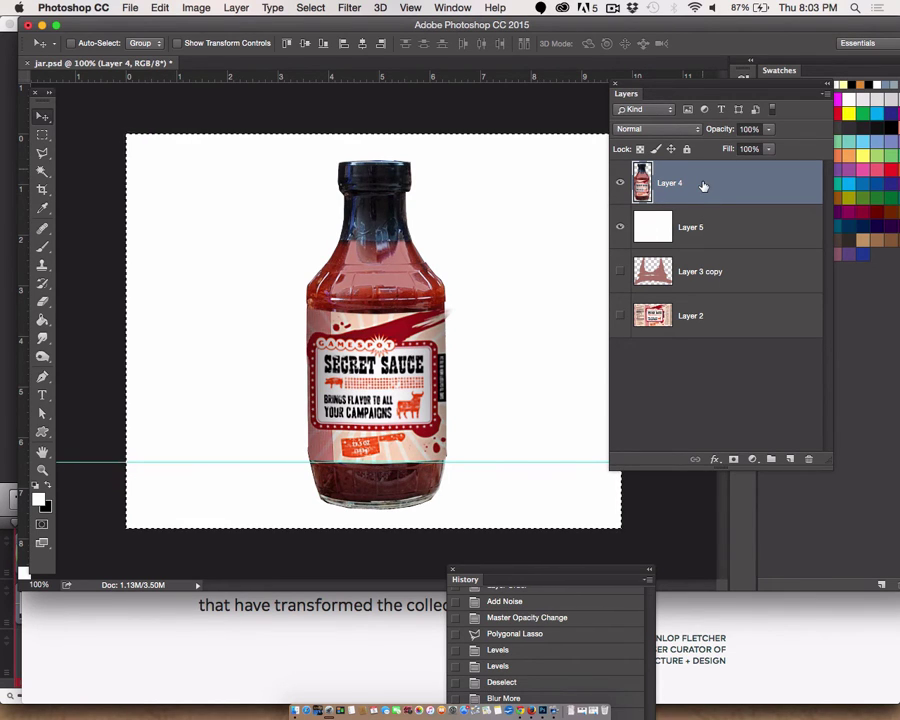
Scale the merged bottle down to about 92.5% with Free Transform, deselect, and nudge it slightly upward
key(ctrl+t)
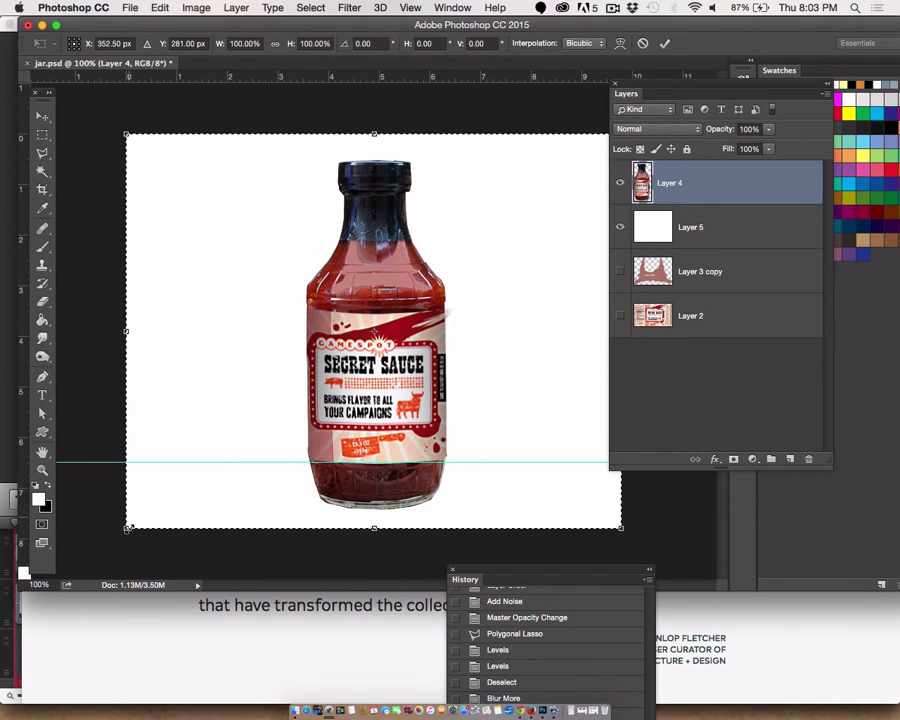
drag(128, 527, 164, 503)
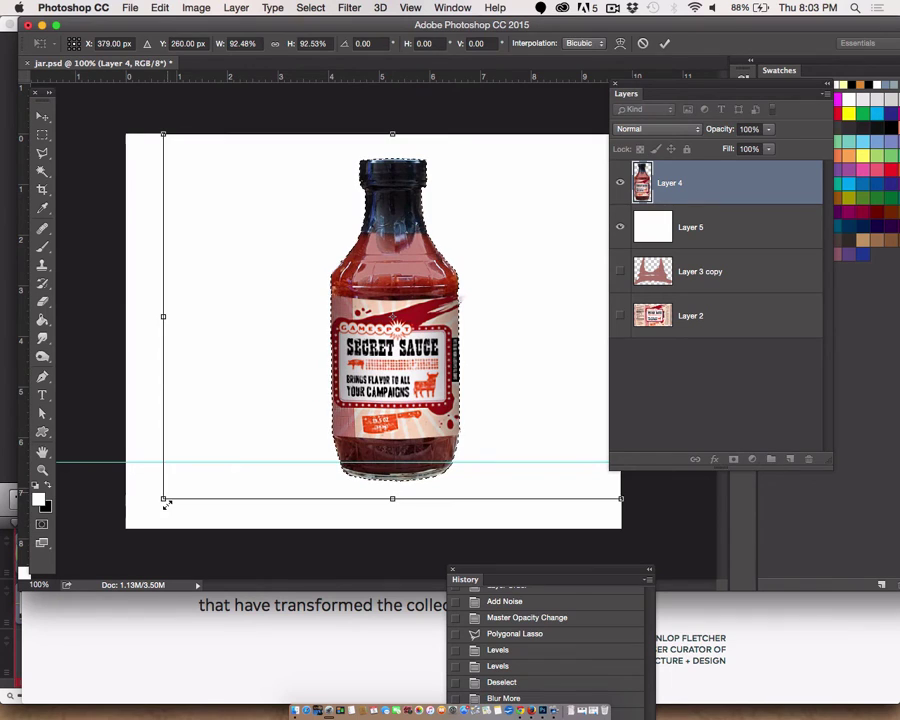
key(Return)
key(super+d)
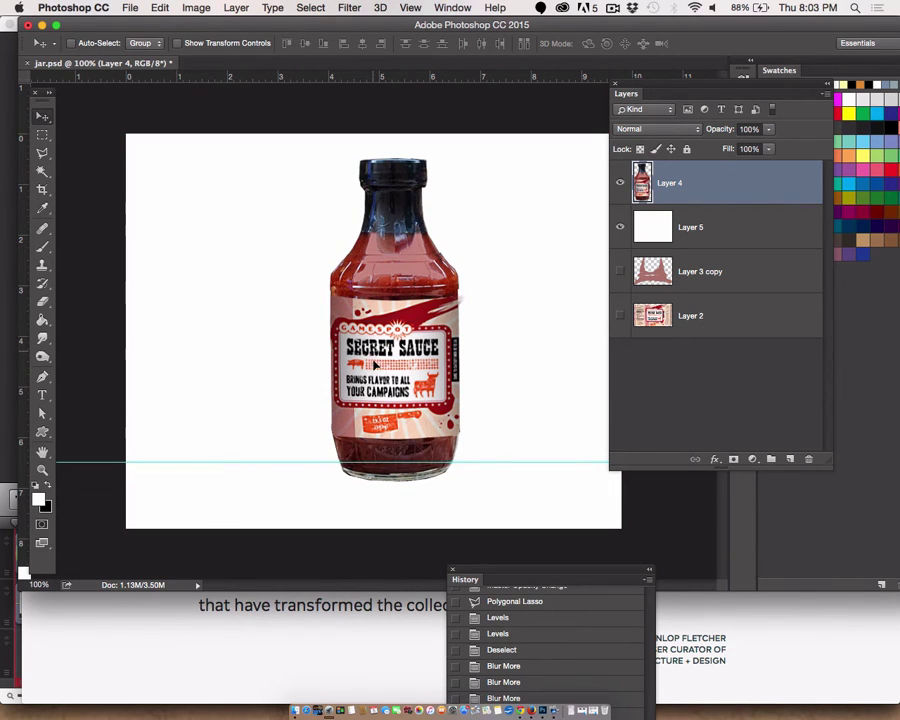
drag(375, 365, 378, 362)
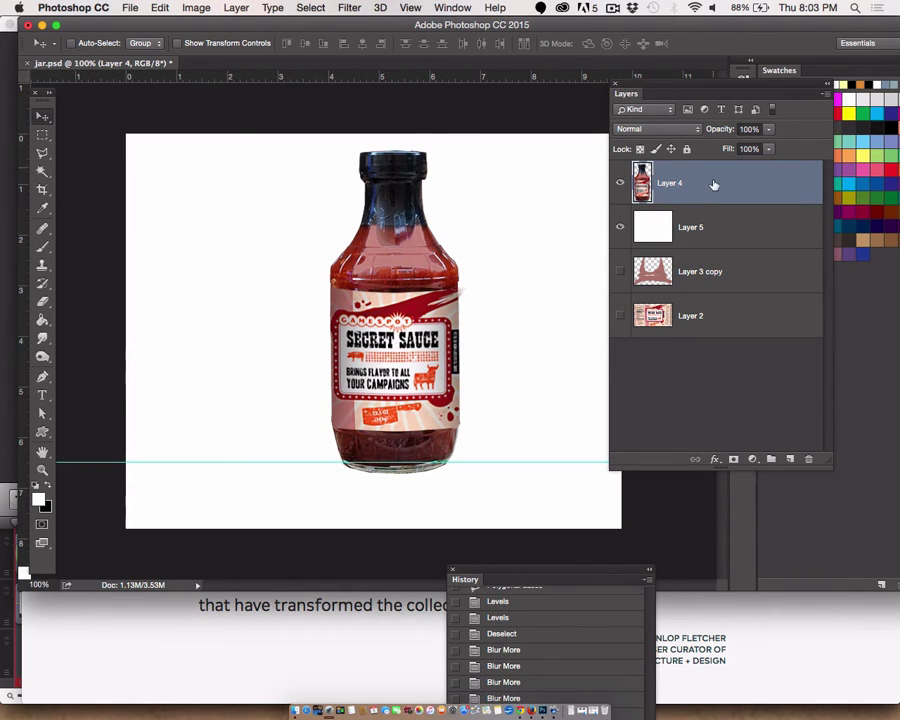
Duplicate the merged bottle layer and place the copy beneath the original in the layer order
drag(713, 185, 790, 461)
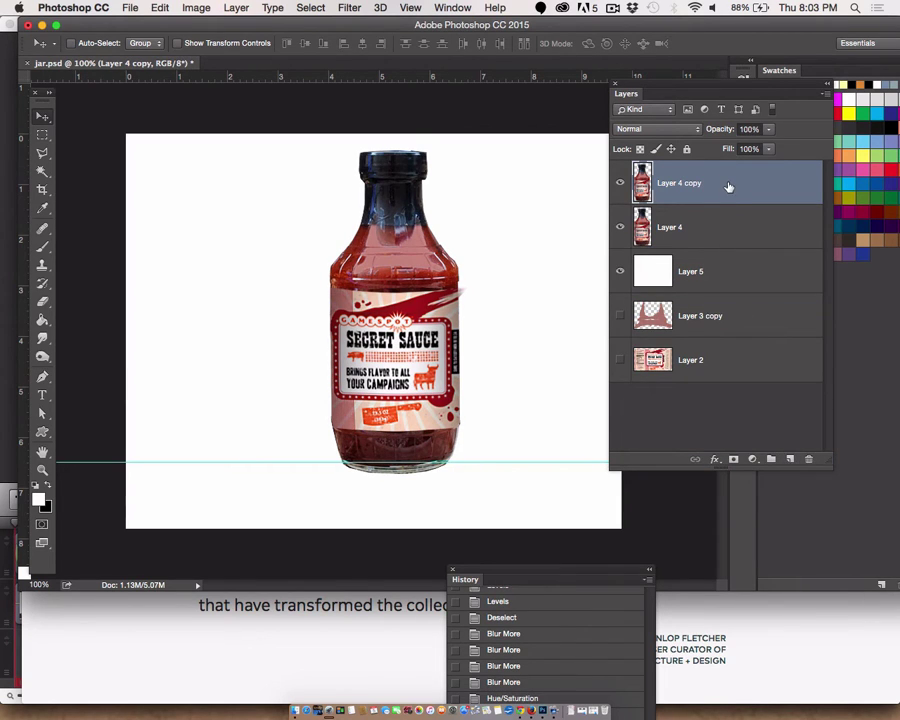
drag(727, 187, 727, 246)
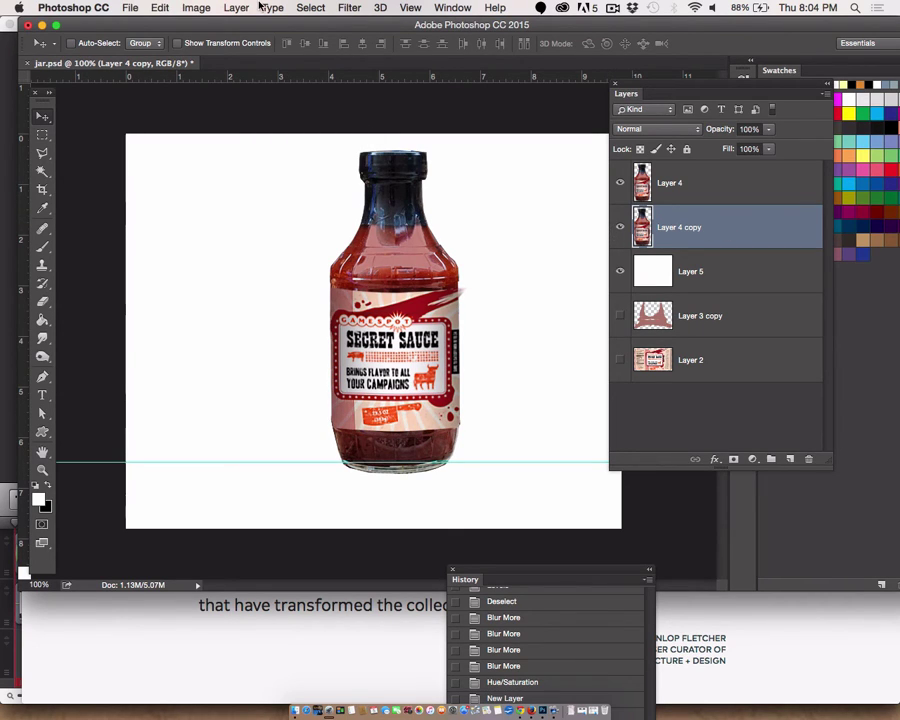
Flip the bottle copy vertically and move it straight below the bottle so the two bases meet as a reflection
click(204, 9)
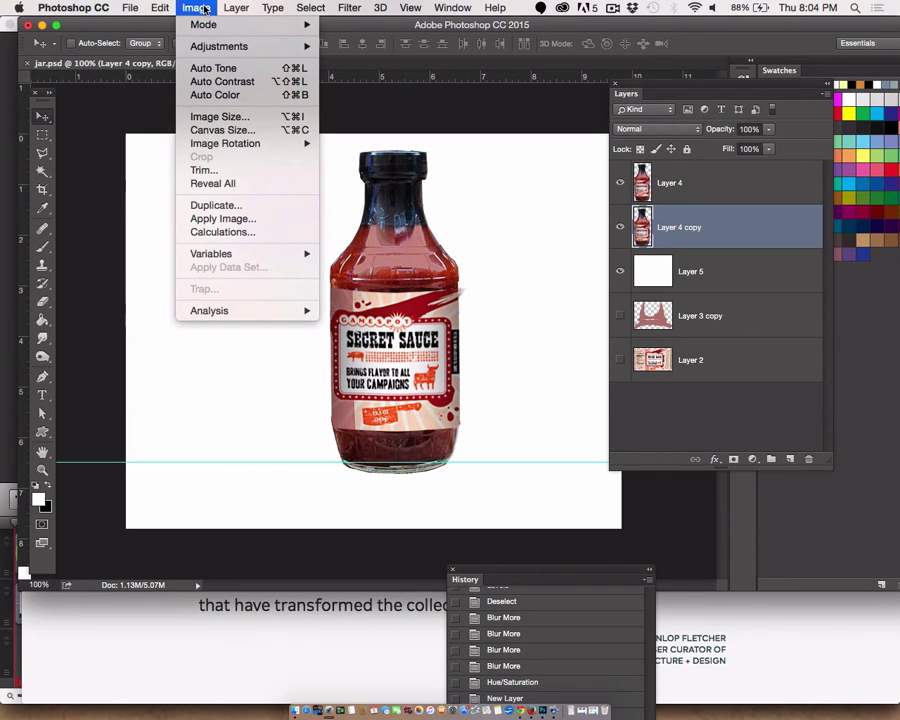
mouse_move(160, 8)
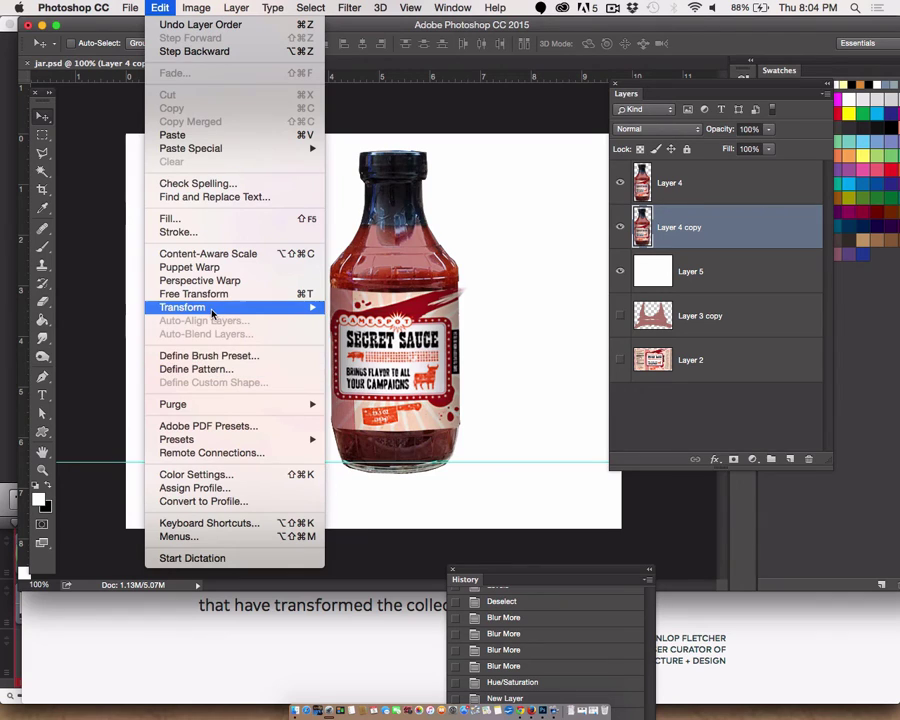
mouse_move(212, 314)
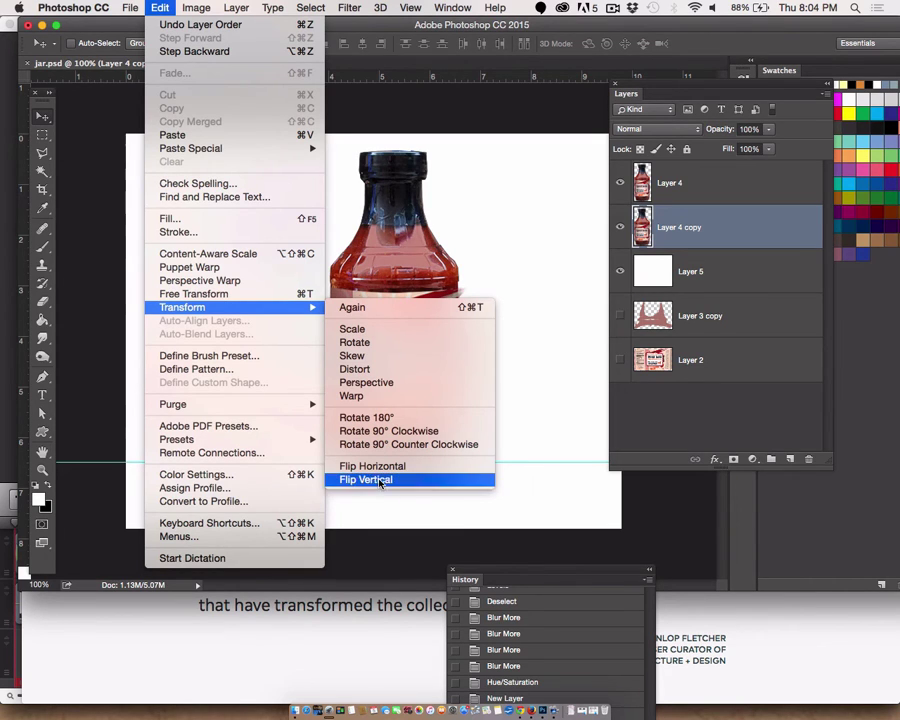
click(382, 480)
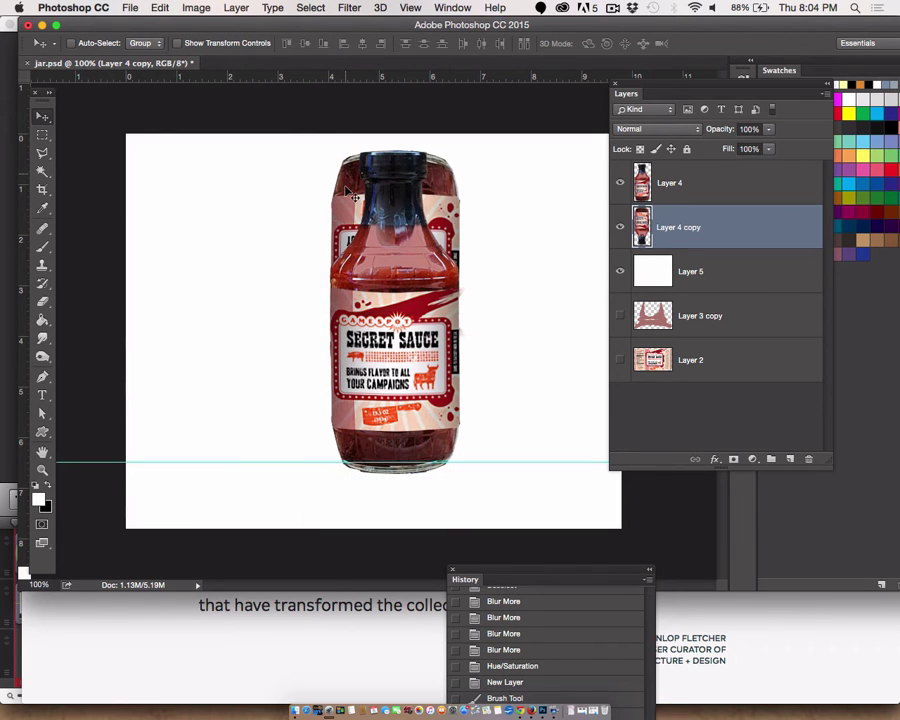
drag(354, 197, 377, 513)
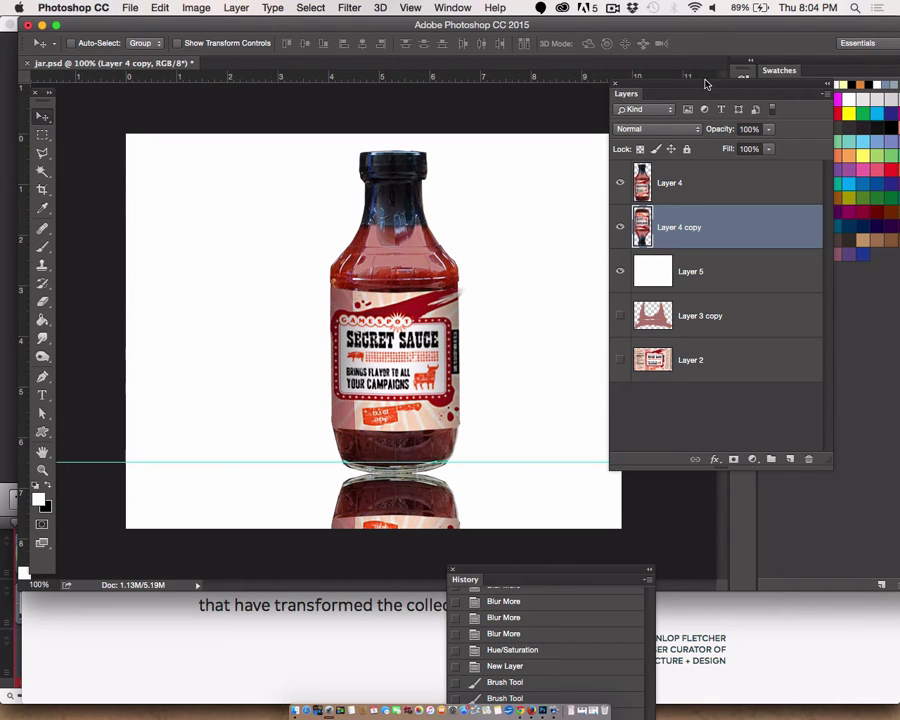
Warp the reflection by raising its two upper corners slightly toward the curved base of the bottle
click(185, 7)
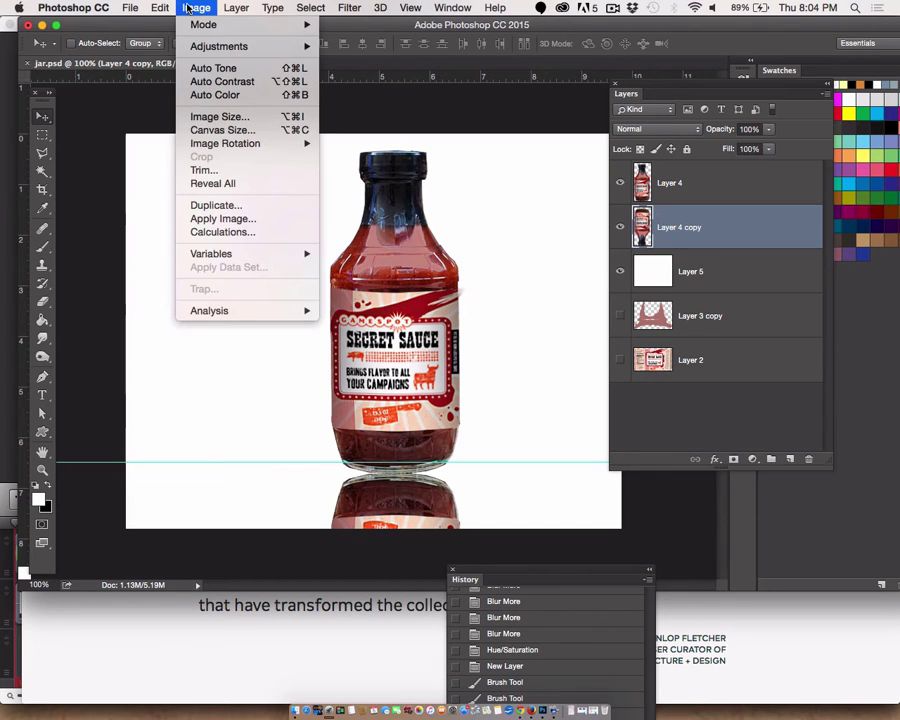
mouse_move(160, 7)
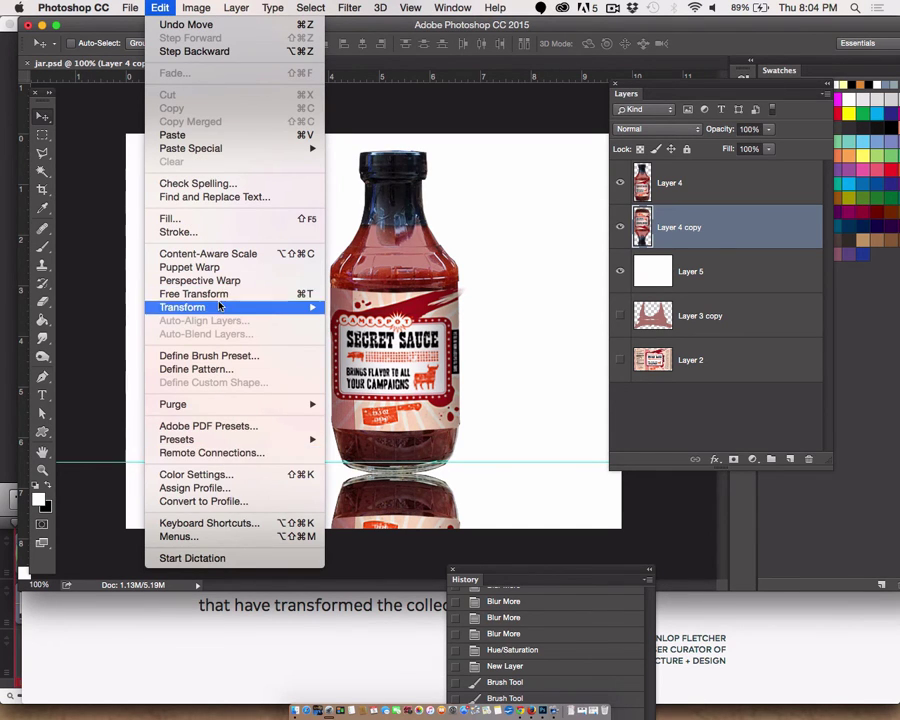
click(365, 396)
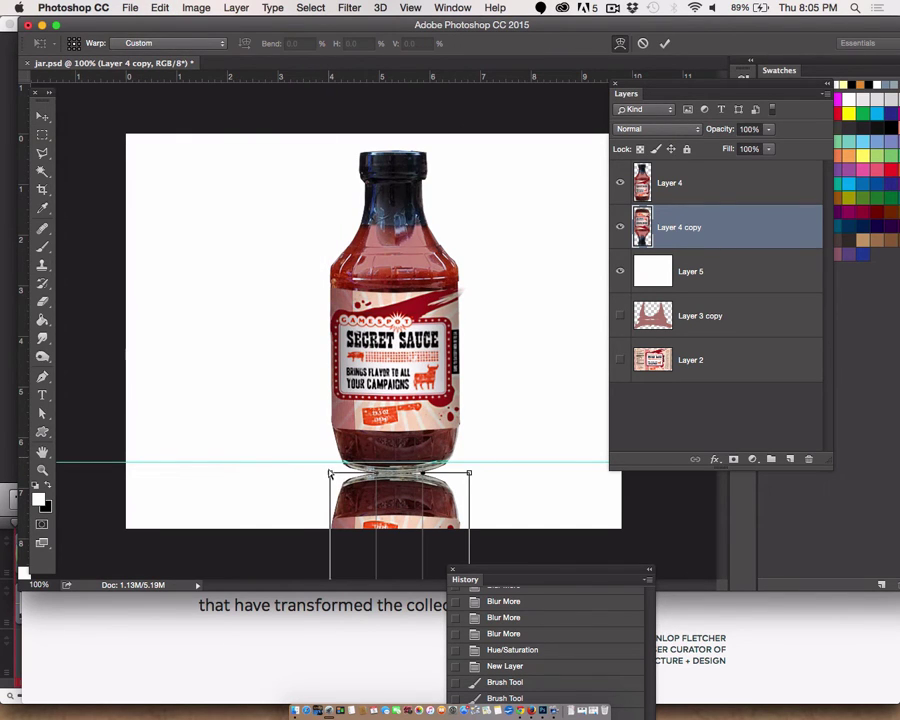
drag(330, 473, 329, 466)
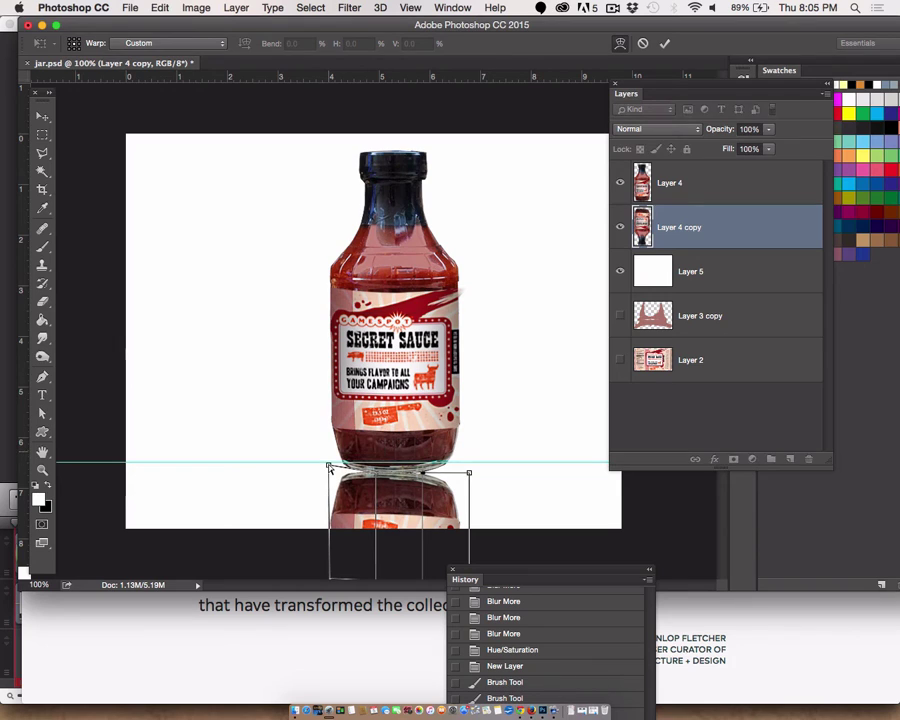
drag(469, 473, 469, 465)
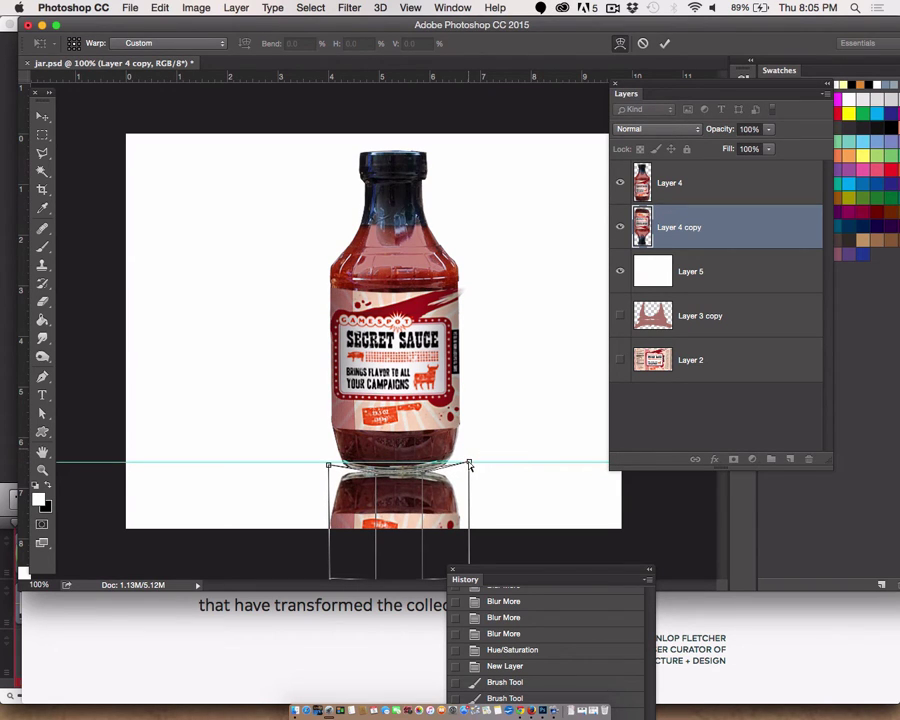
key(Return)
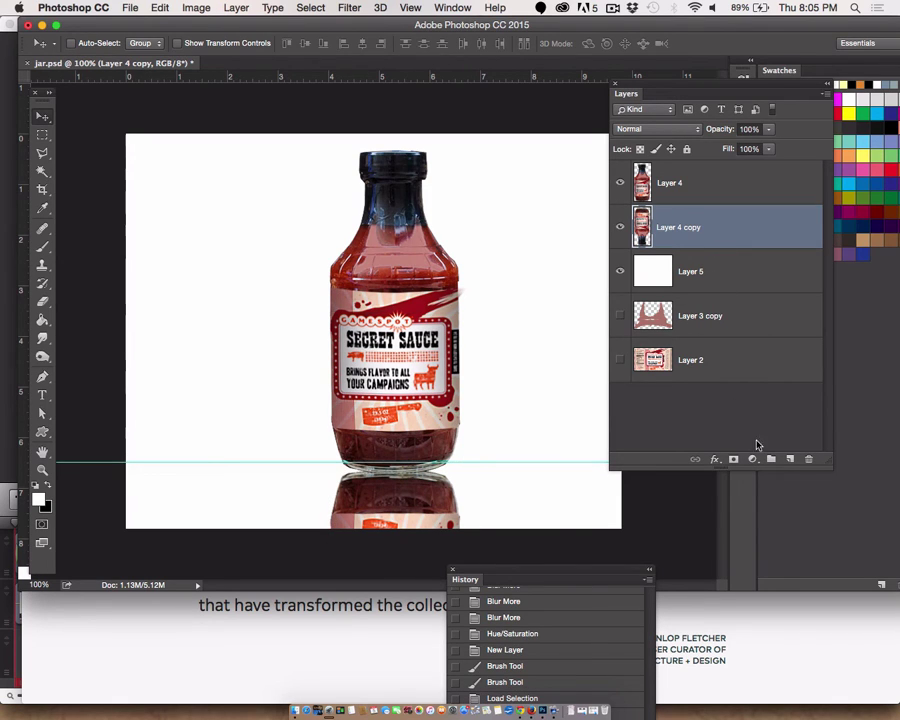
Add an empty layer above the reflection and choose the Foreground to Transparent preset for the Gradient tool
click(790, 460)
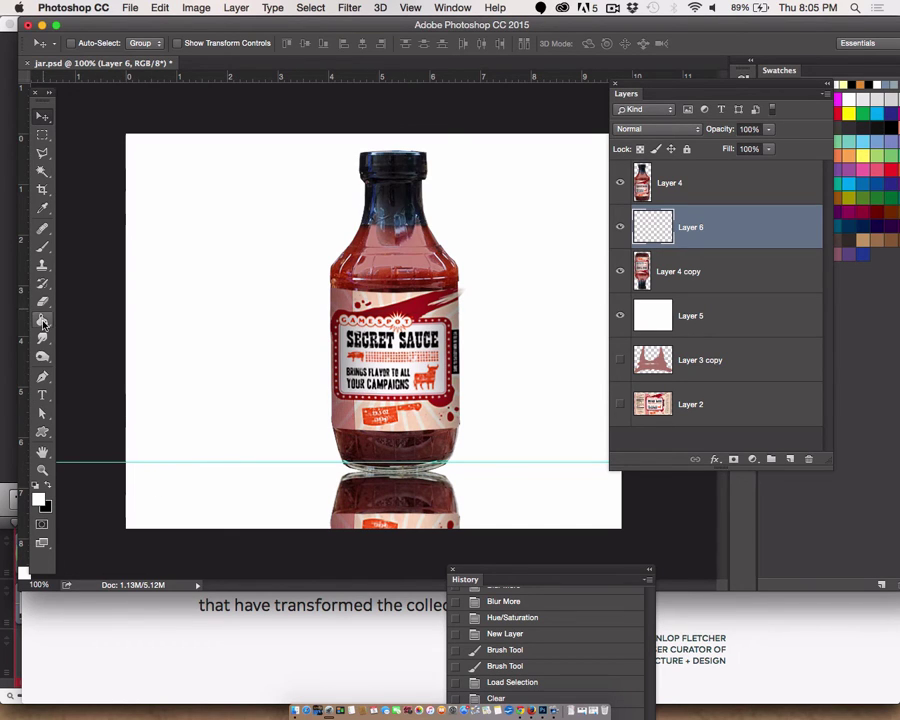
drag(42, 318, 112, 317)
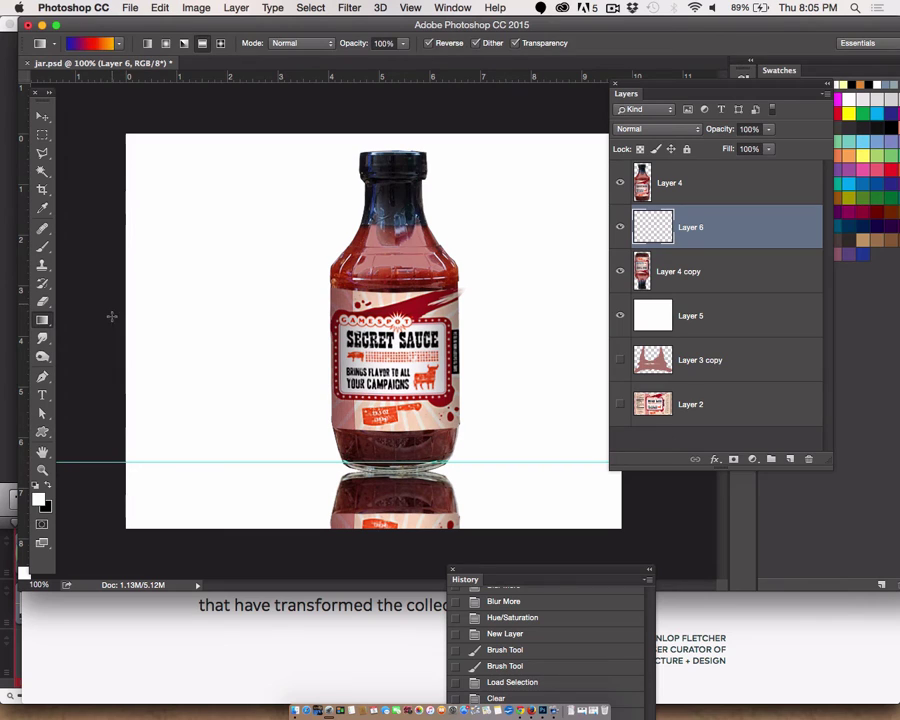
click(89, 44)
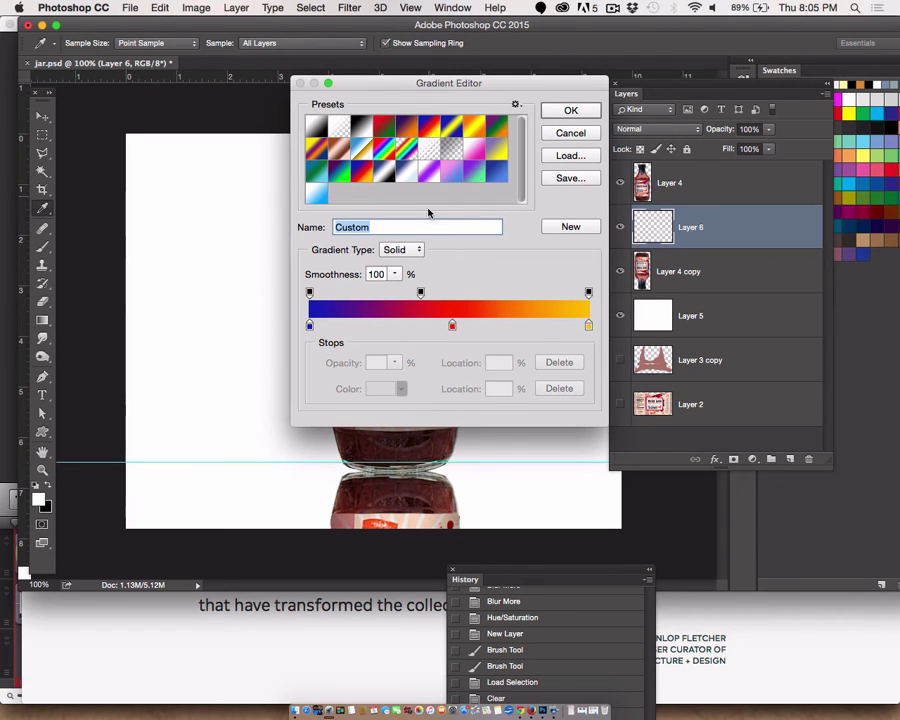
click(339, 126)
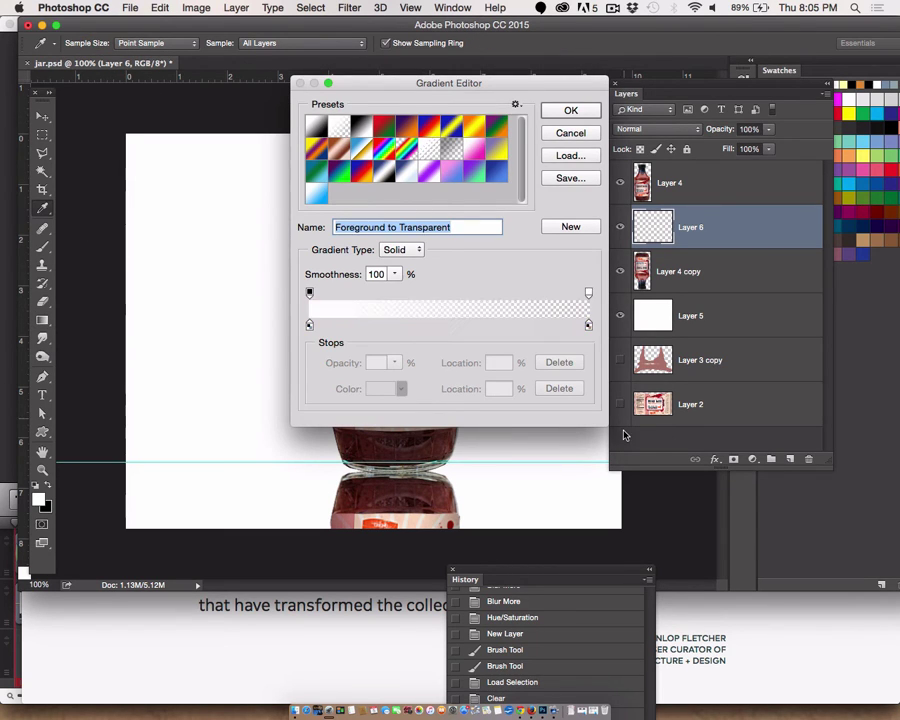
Keep the gradient's end color stop white (ffffff), set the end opacity stop to 20%, and accept the custom gradient
click(588, 324)
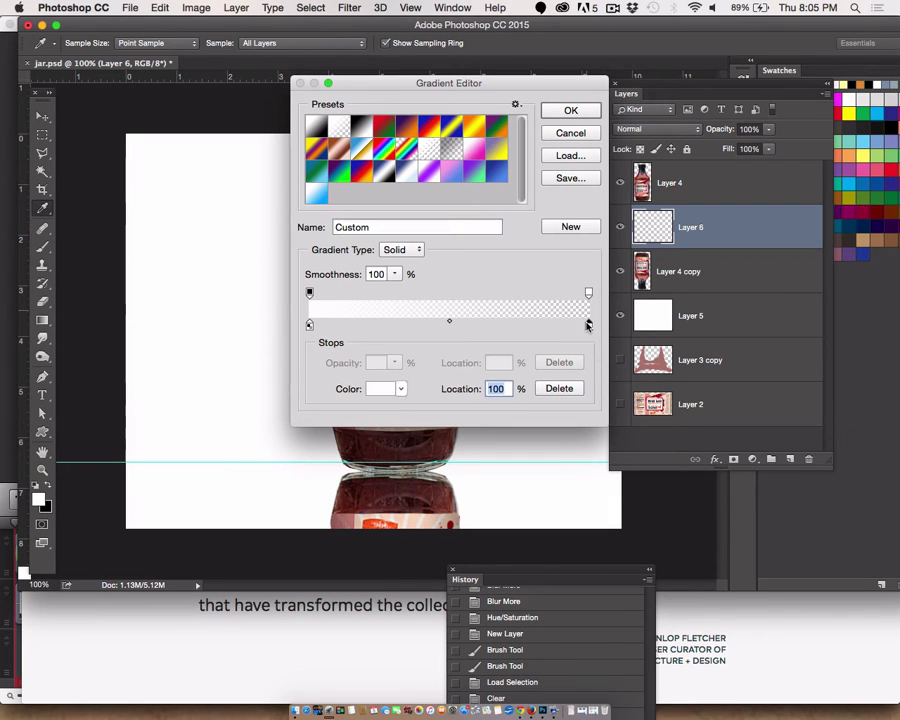
click(374, 390)
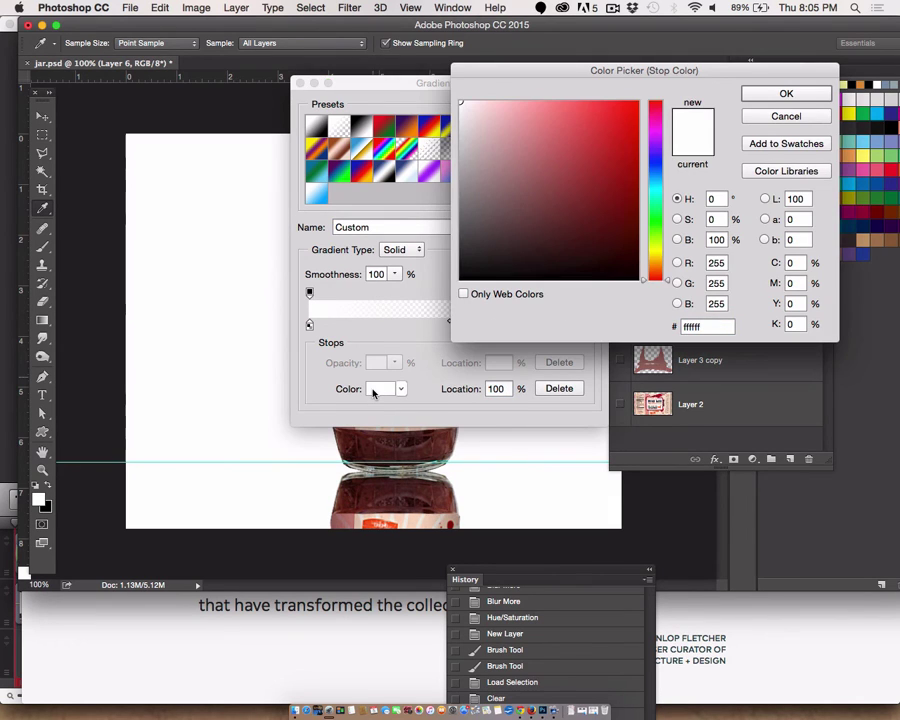
click(809, 94)
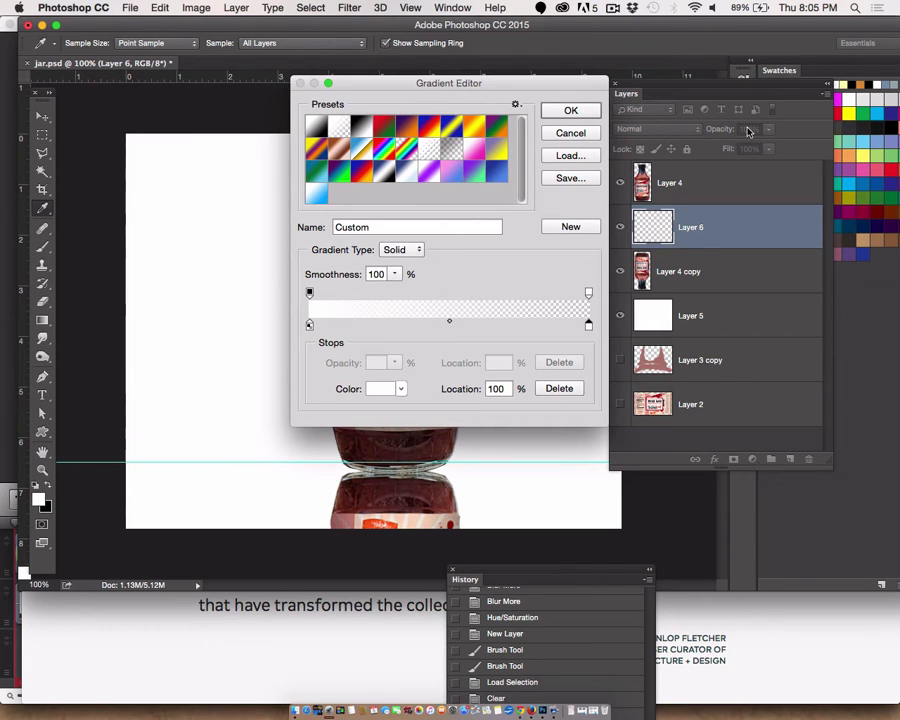
click(589, 293)
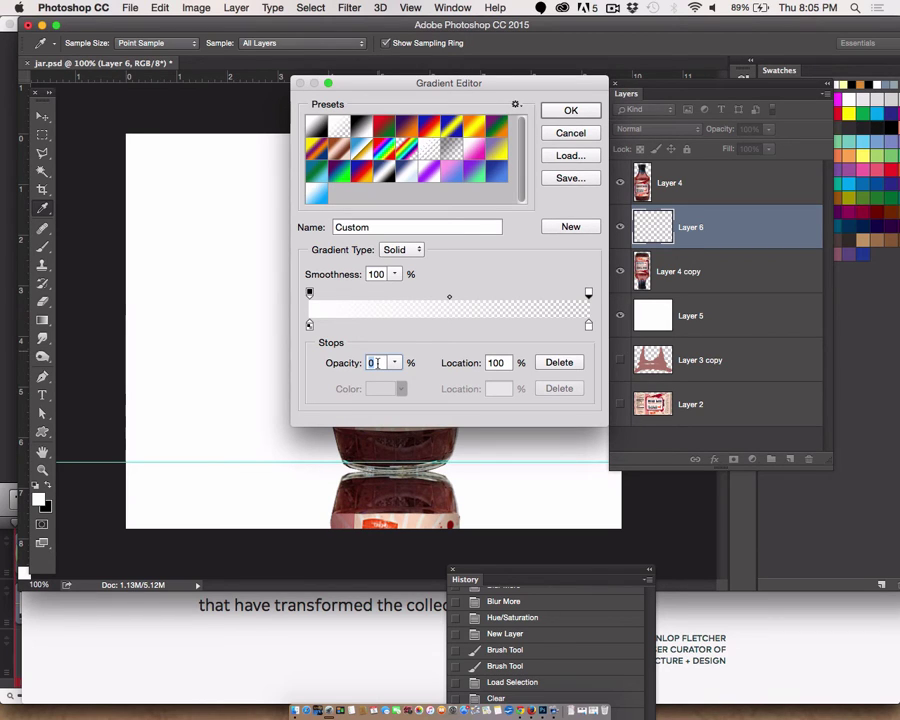
text(20)
click(310, 325)
click(310, 325)
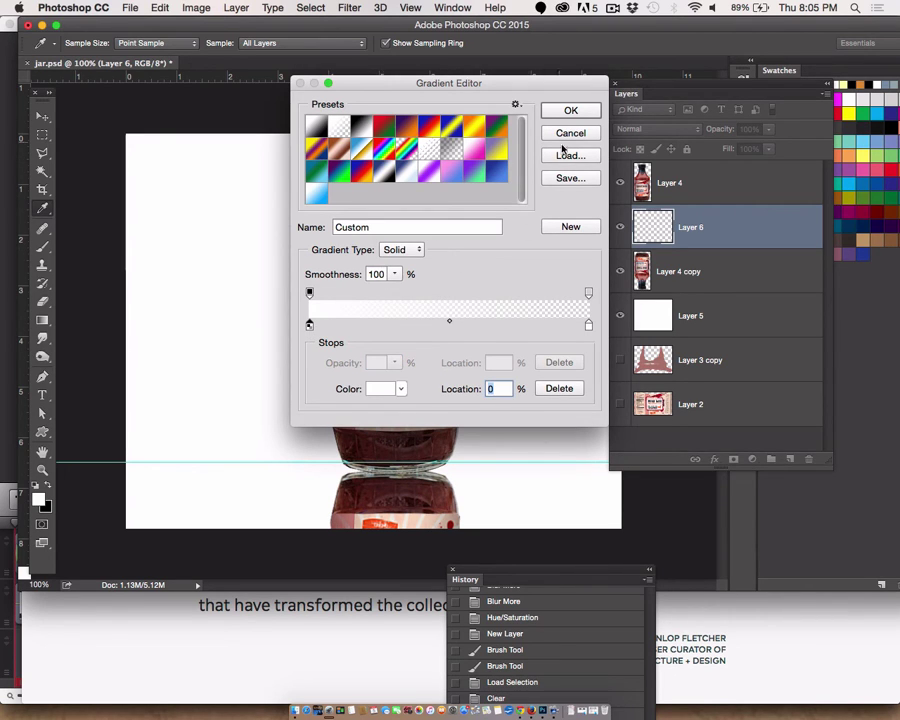
click(570, 111)
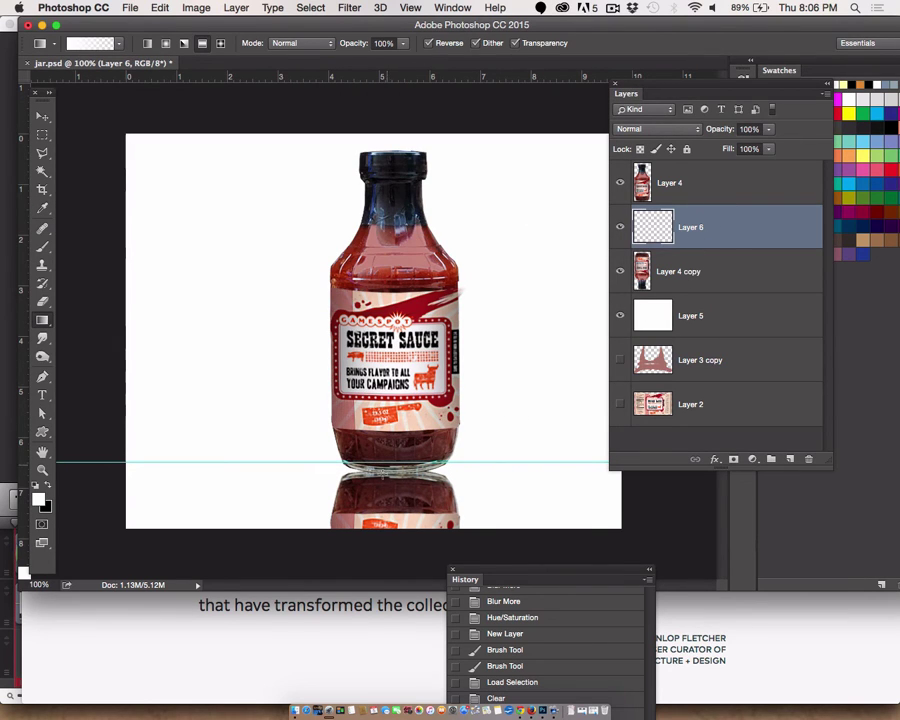
Fade the reflection on Layer 6 with a vertical gradient from just above the bottle's base to just below the canvas, replacing the first attempt
drag(391, 474, 392, 531)
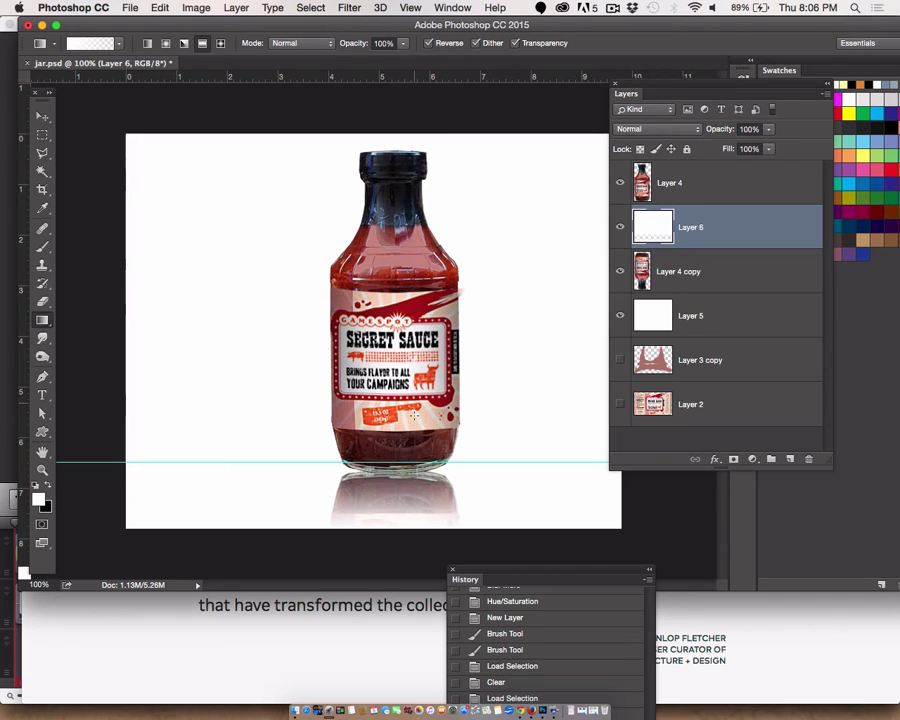
key(super+z)
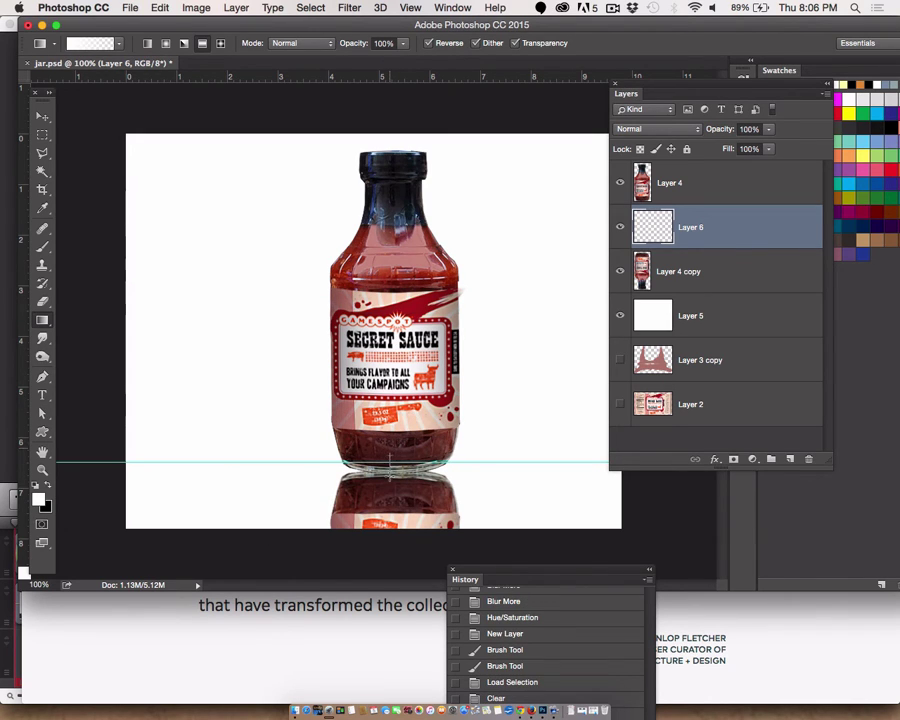
drag(391, 457, 388, 549)
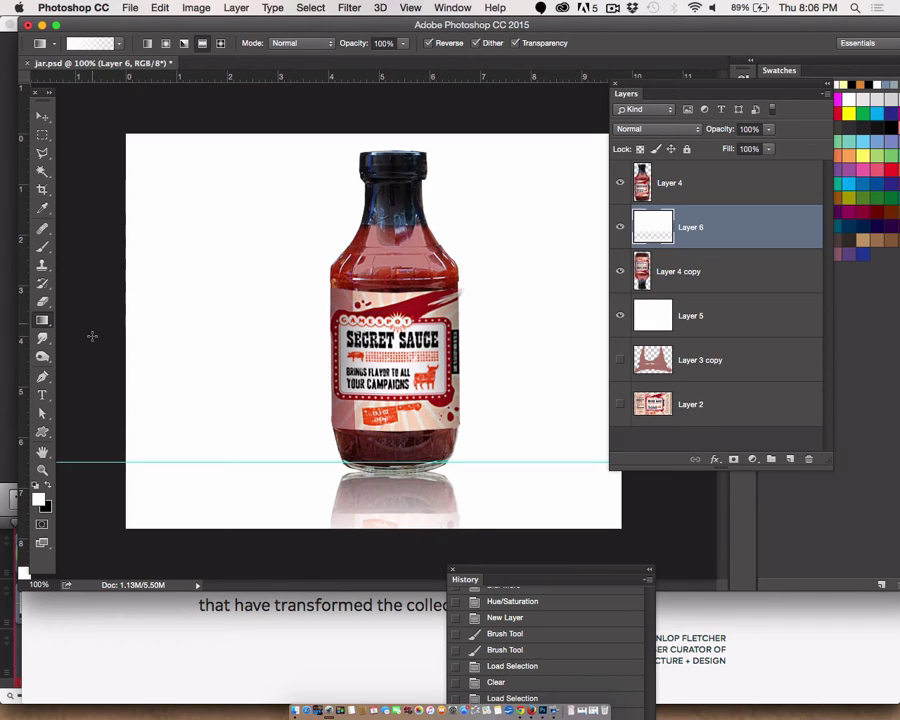
Duplicate the bottle, gradient and reflection layers (Layer 4, Layer 6 and Layer 4 copy) together
click(706, 183)
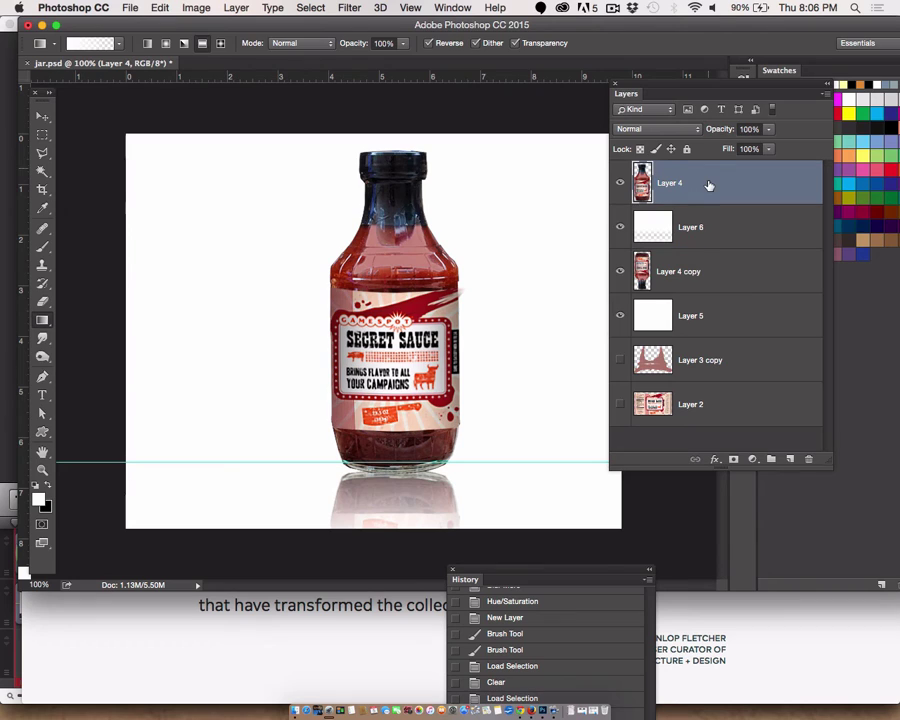
shift+click(711, 228)
shift+click(711, 281)
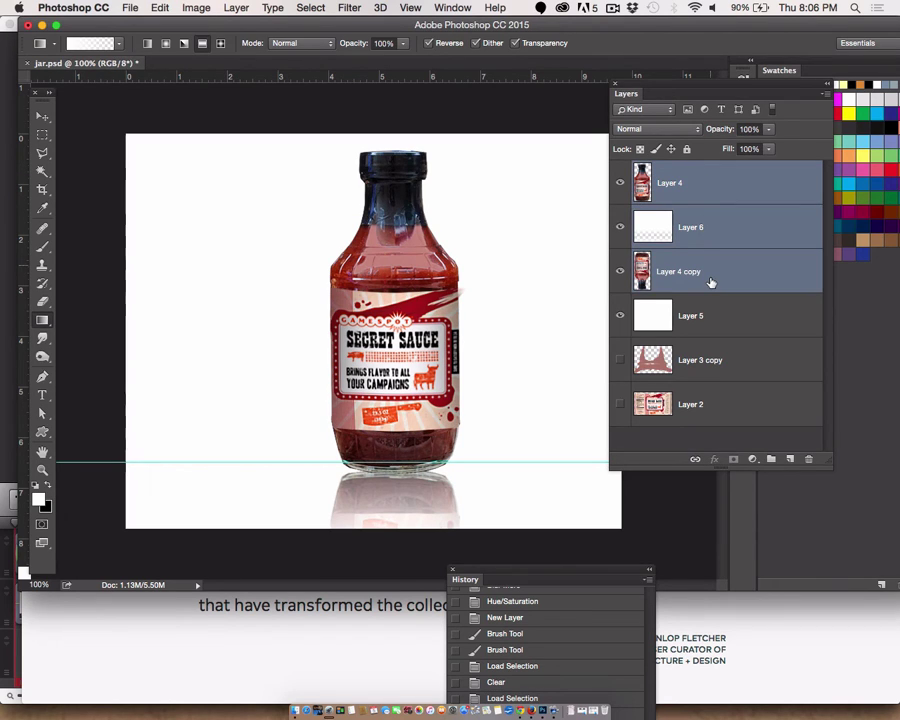
drag(711, 281, 790, 457)
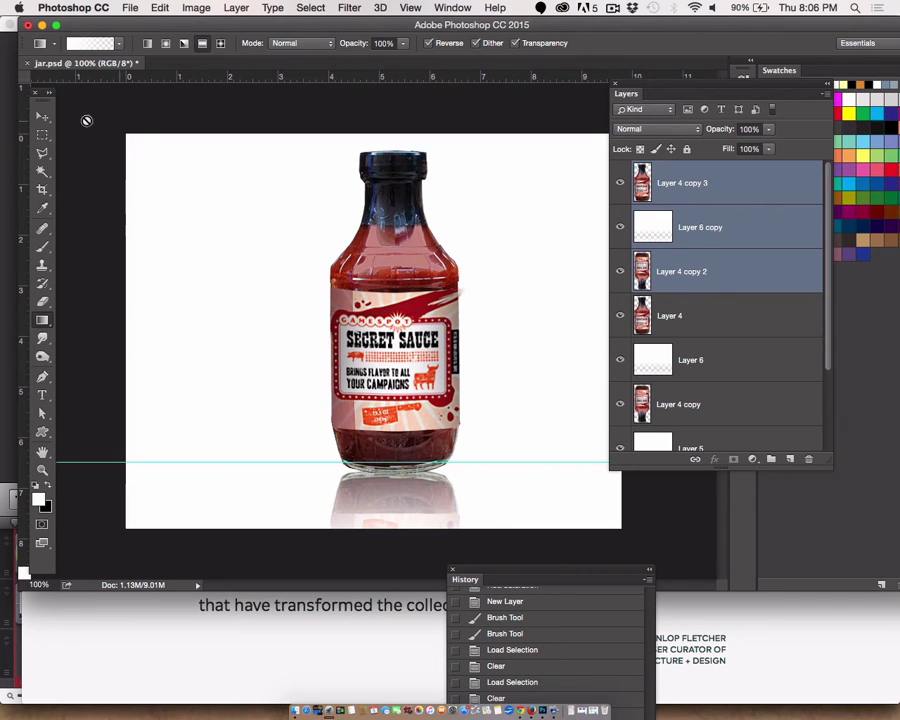
Move the duplicated bottle, gradient and reflection horizontally to the left until they stand right beside the original bottle
click(44, 120)
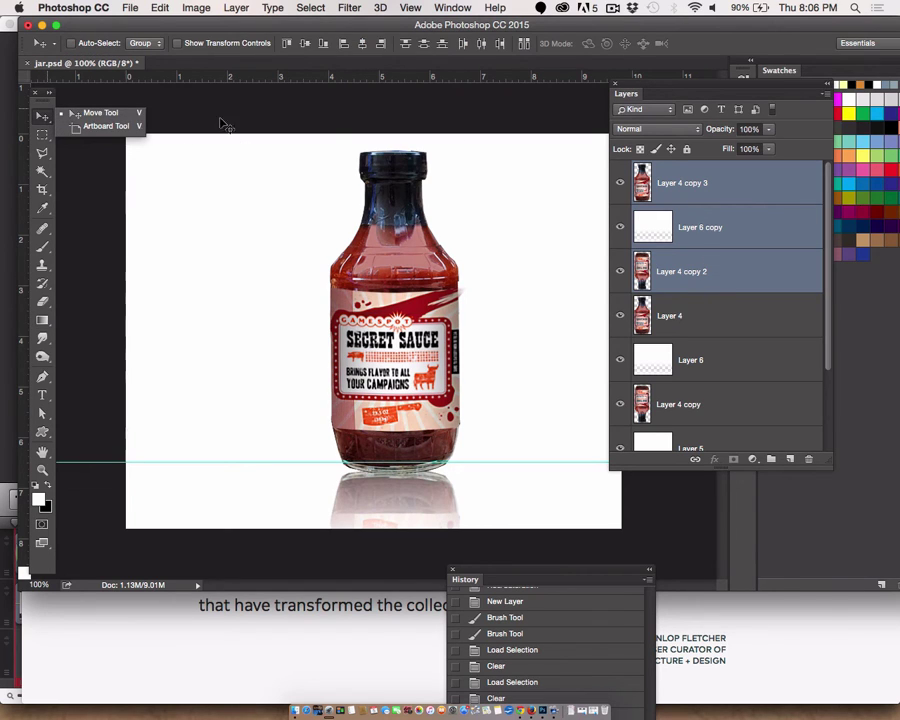
click(97, 113)
key(shift+Left)
key(shift+Left)
key(shift+Left)
key(shift+Left)
key(shift+Left)
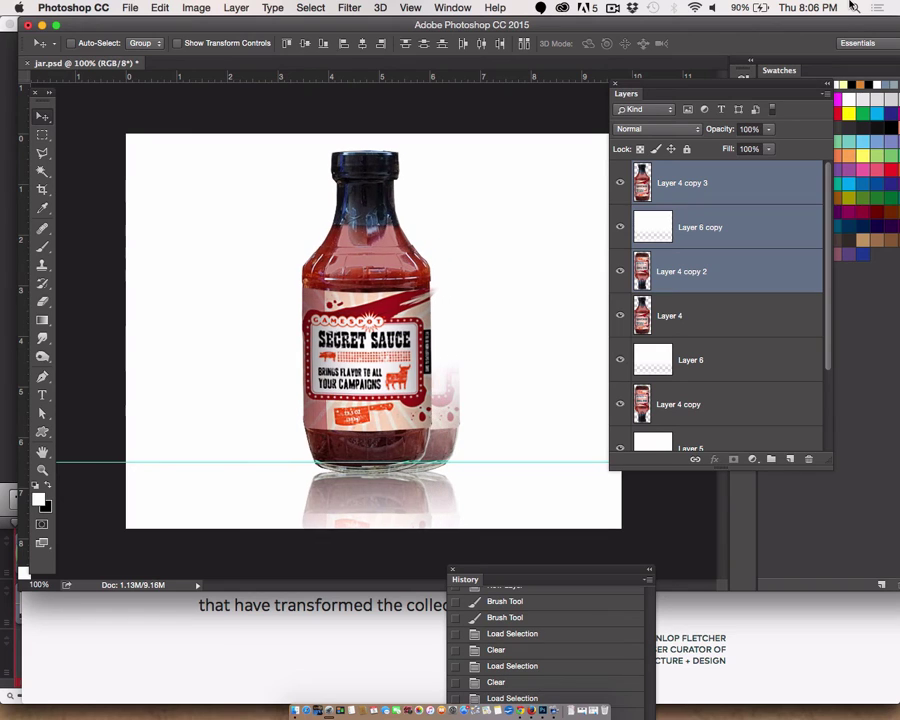
key(shift+Left)
key(shift+Left)
key(shift+Left)
key(shift+Left)
key(shift+Left)
key(shift+Left)
key(shift+Left)
key(shift+Left)
key(shift+Left)
key(shift+Left)
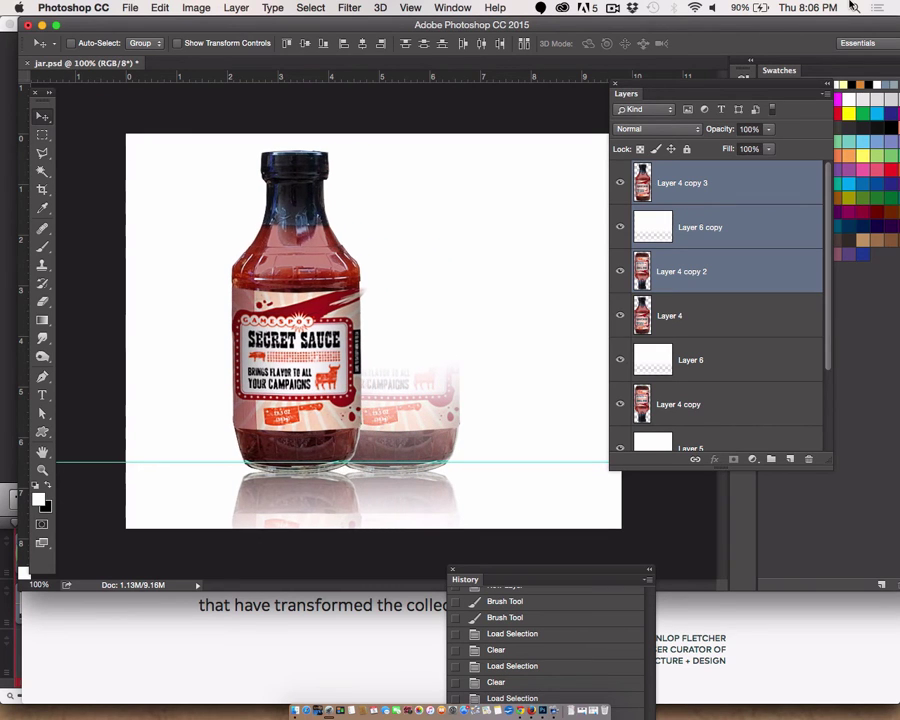
key(shift+Left)
key(shift+Left)
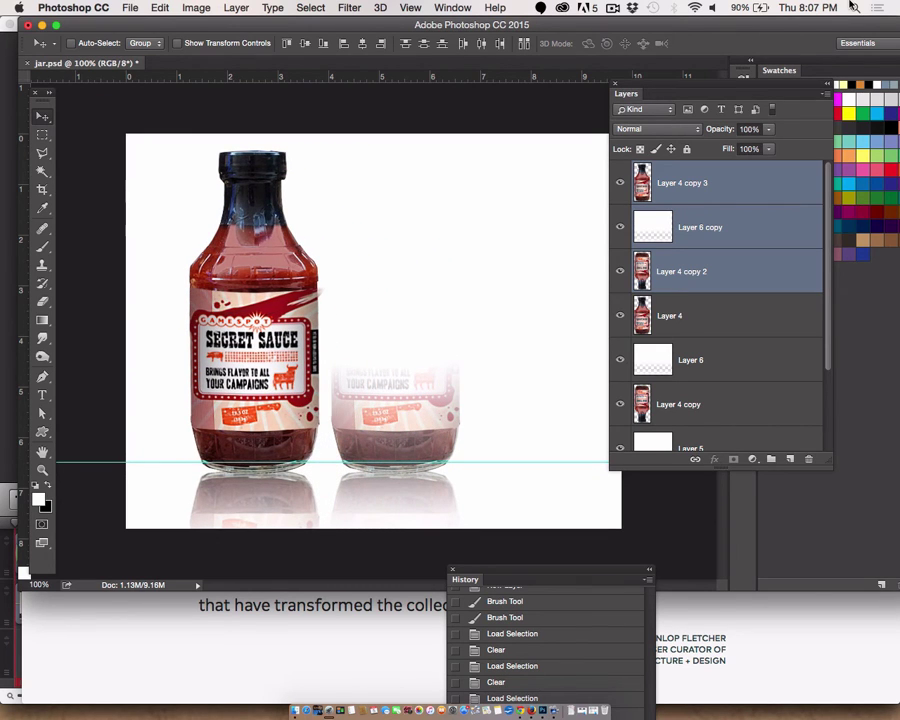
key(shift+Right)
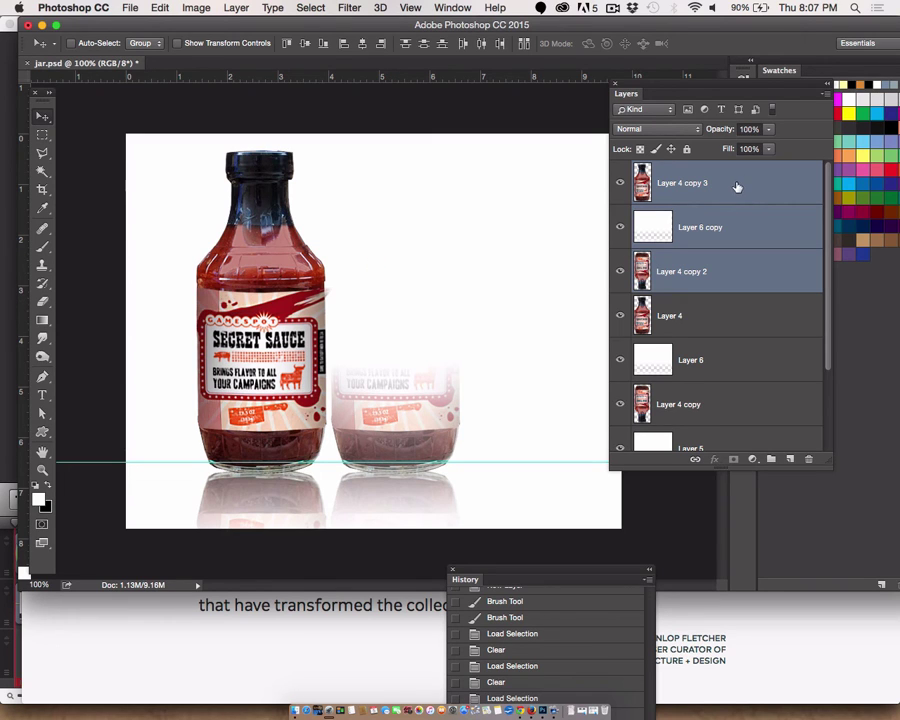
Reorder the layers so the duplicated set sits below Layer 4 and Layer 6 lies between Layer 4 copy 3 and Layer 6 copy
drag(736, 187, 705, 382)
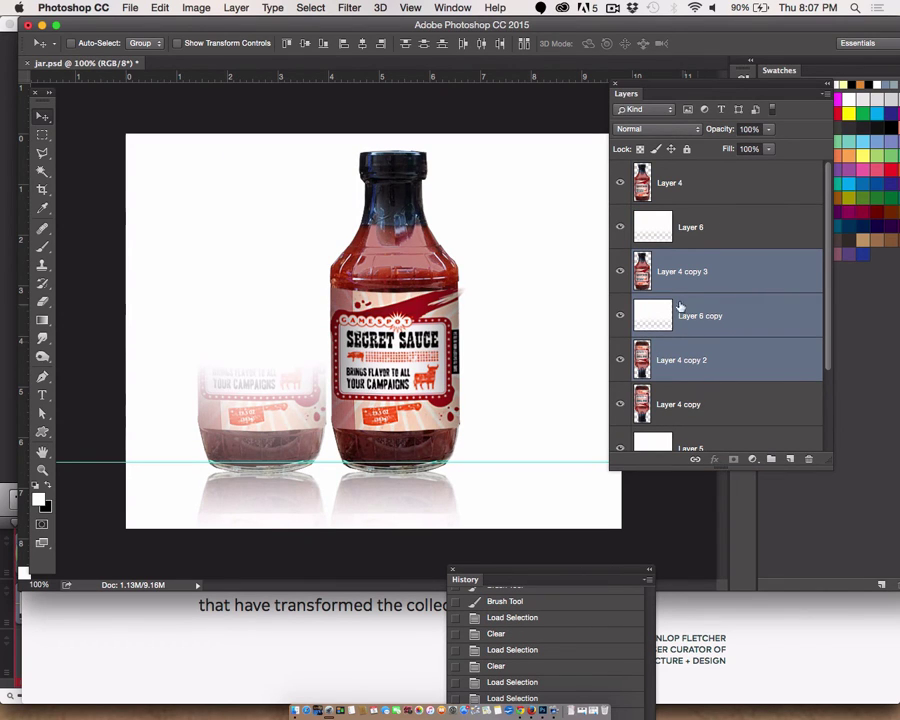
click(620, 227)
click(620, 227)
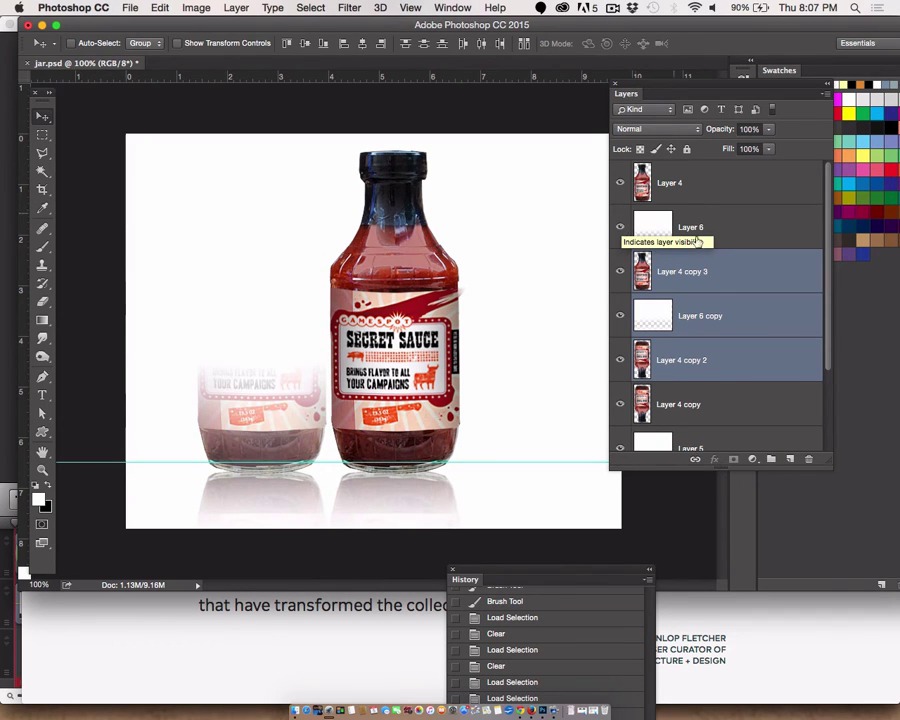
drag(711, 240, 709, 304)
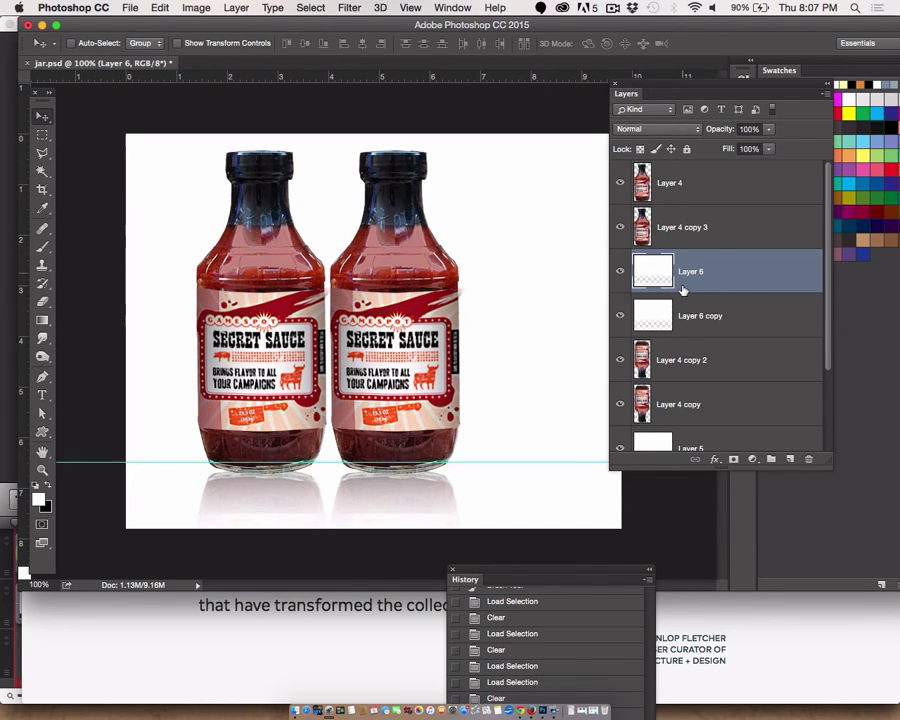
Duplicate Layer 4 copy 3, Layer 6 and Layer 4 copy 2 together and place the copies right of the middle bottle as a third bottle
click(663, 233)
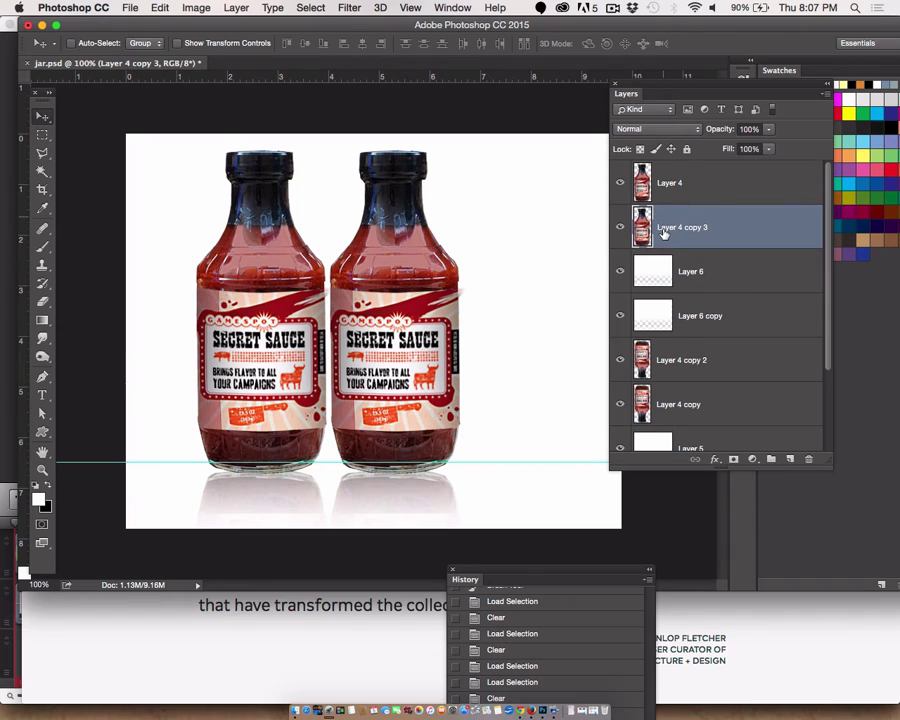
shift+click(692, 282)
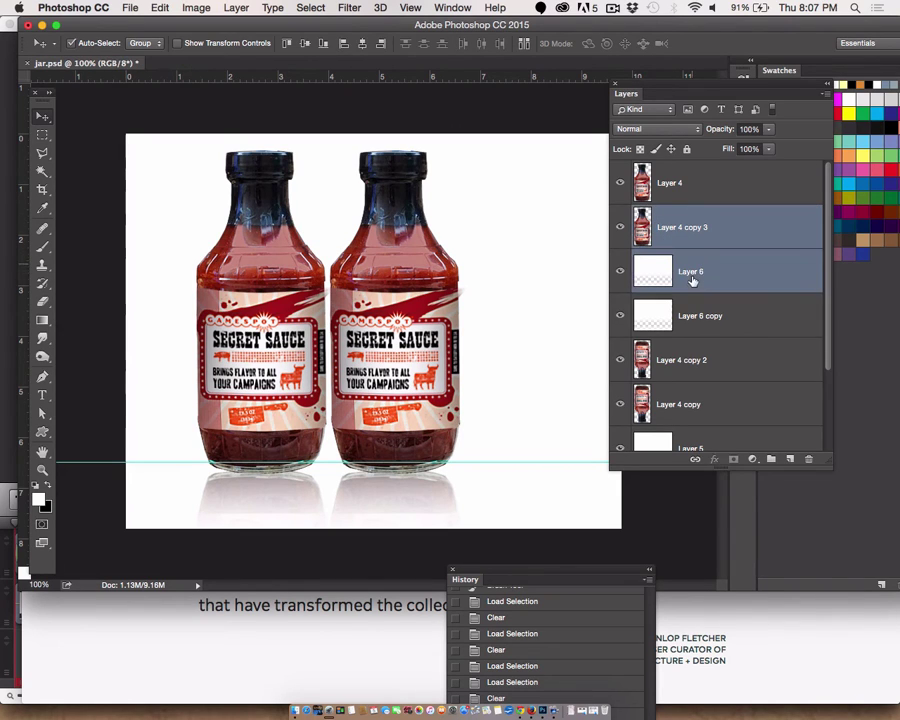
super+click(689, 361)
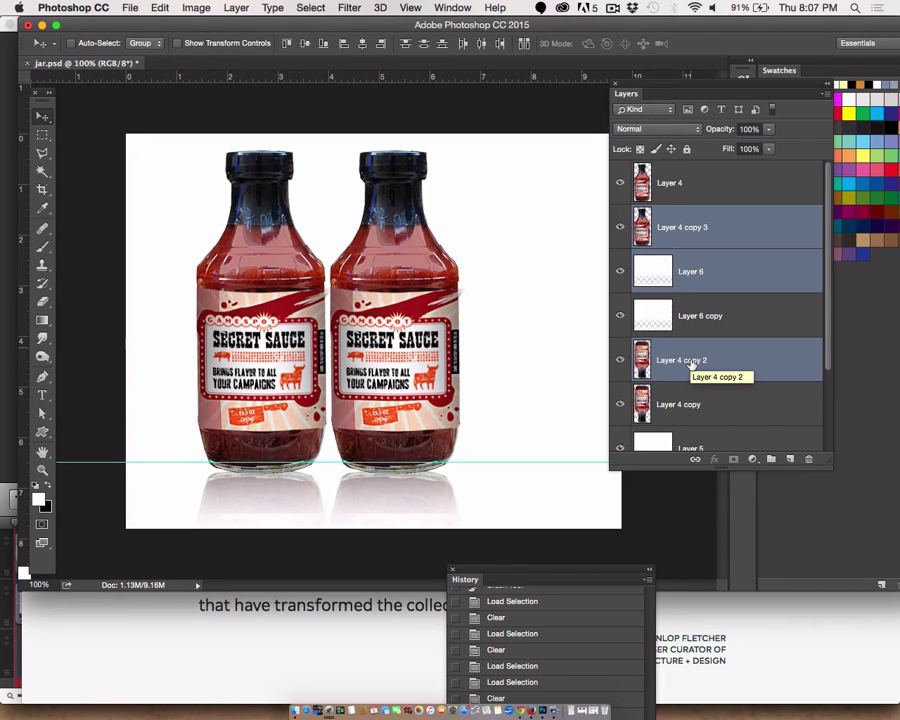
drag(688, 360, 790, 458)
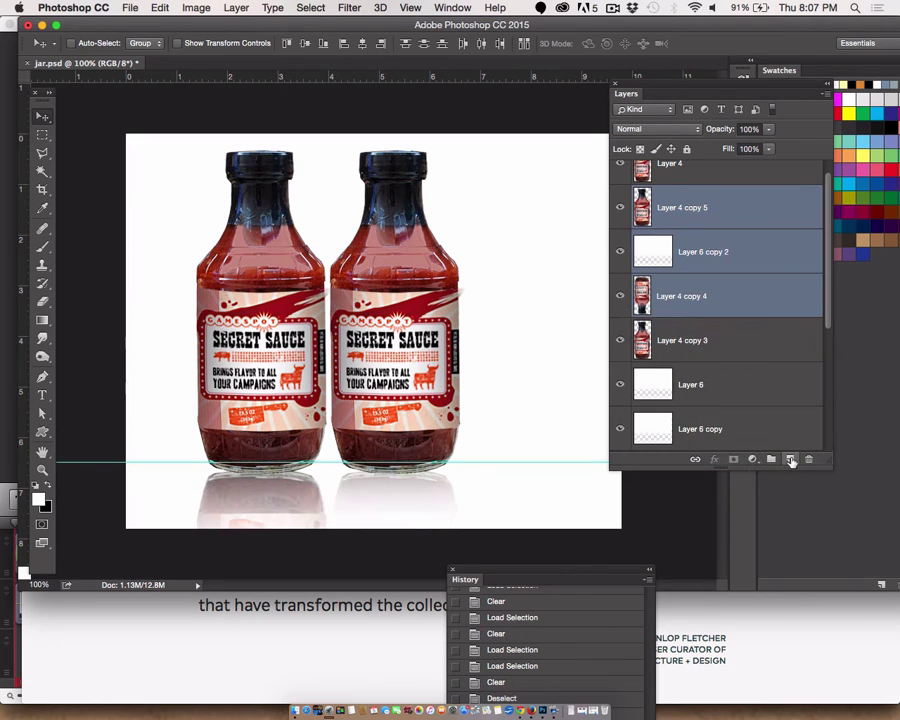
drag(287, 372, 551, 379)
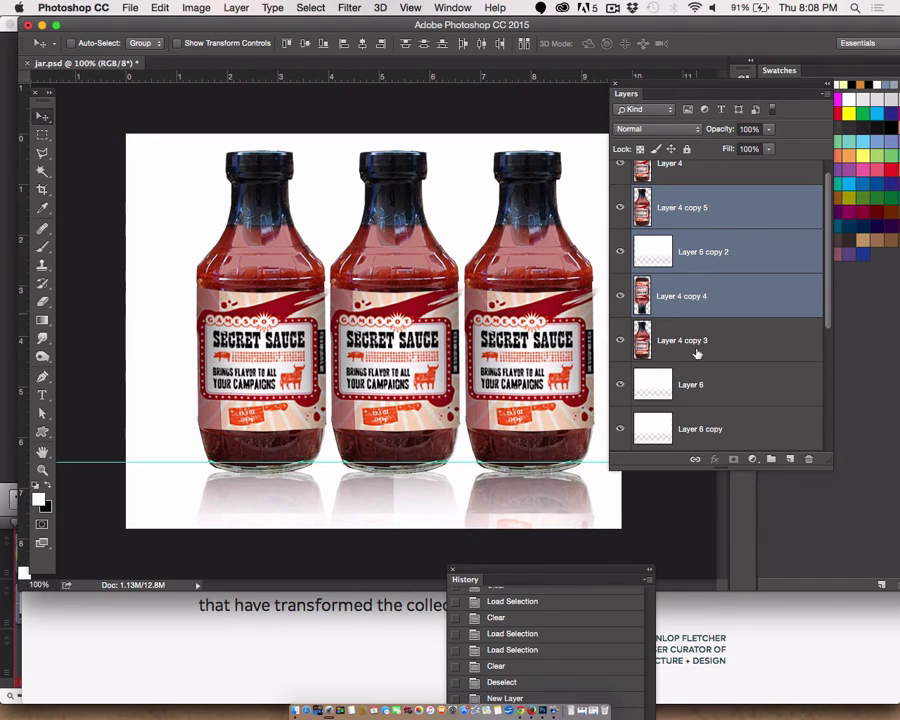
Move Layer 6 copy 2 below Layer 4 copy 3, and the flipped Layer 4 copy 4 beneath all the gradient layers
click(697, 393)
drag(689, 257, 689, 370)
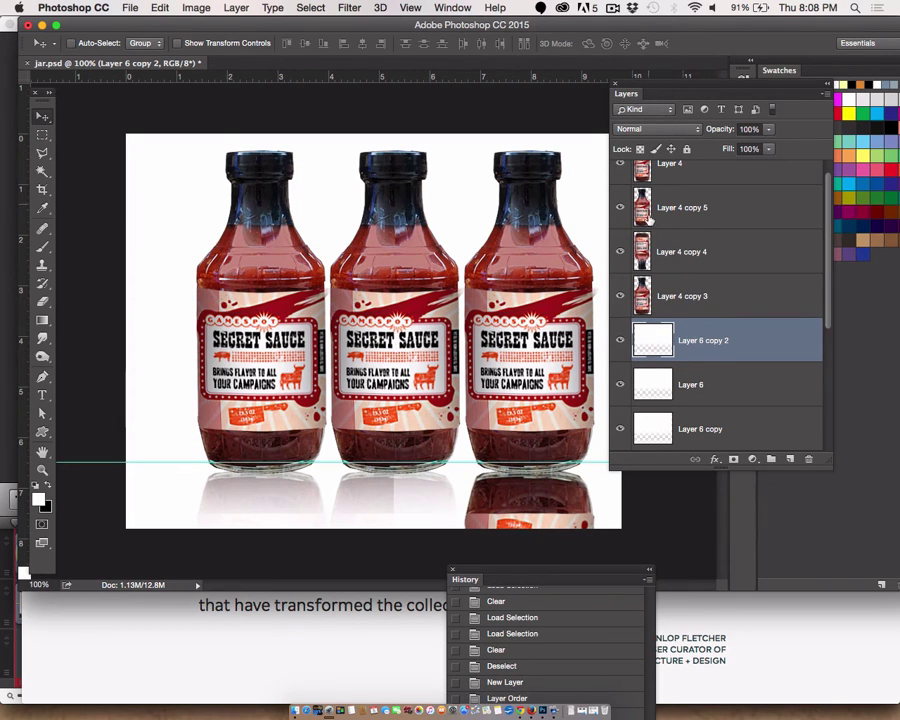
scroll(660, 258, down, 2)
scroll(660, 258, up, 2)
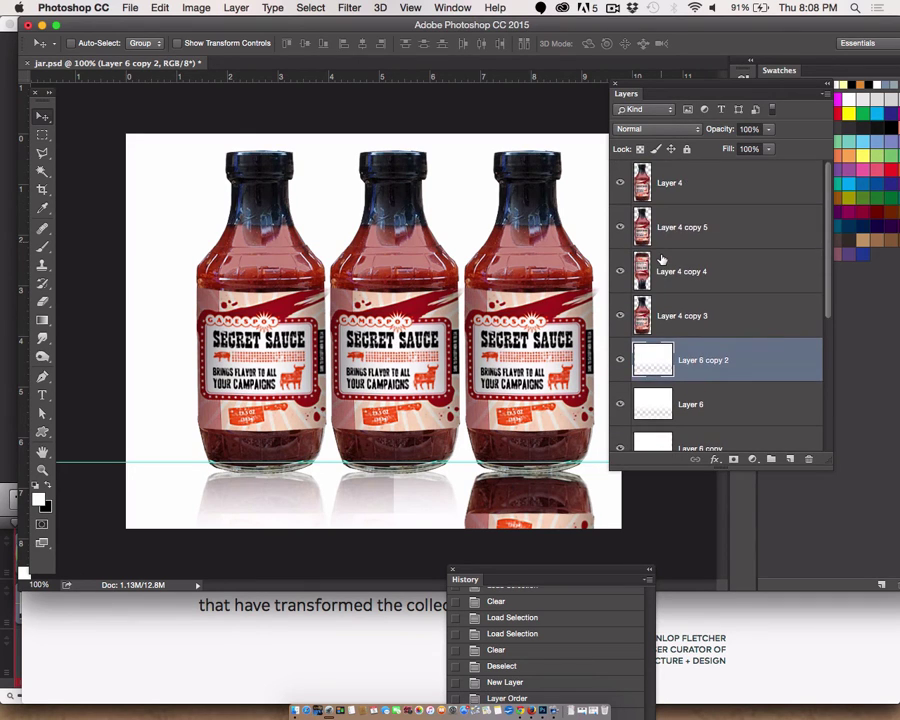
scroll(660, 258, down, 3)
scroll(660, 258, up, 2)
scroll(660, 258, up, 1)
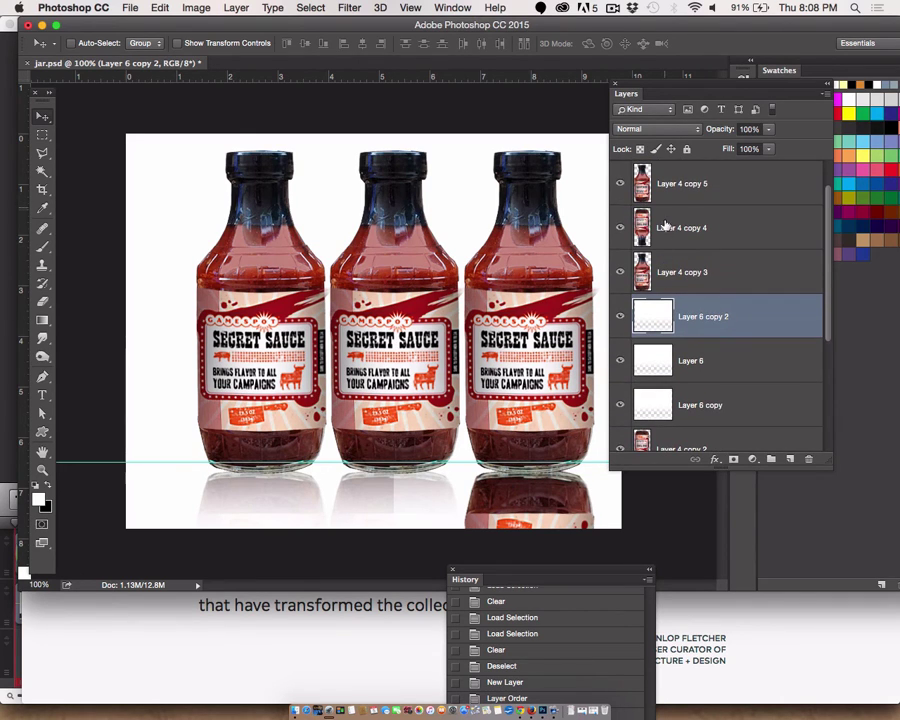
drag(662, 226, 666, 428)
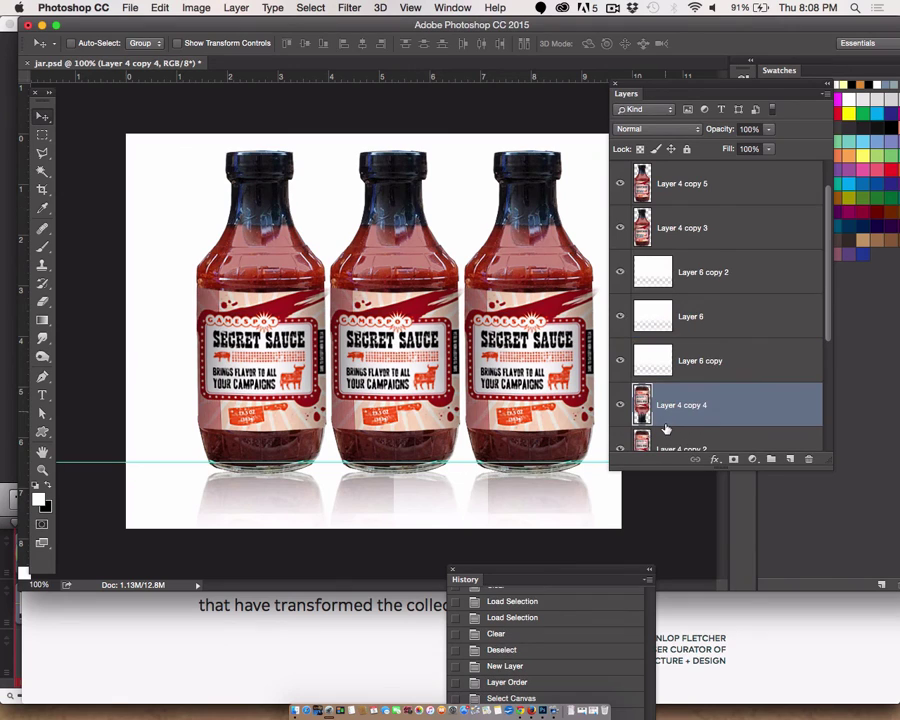
Hide the gradient layers Layer 6 and Layer 6 copy so that only Layer 6 copy 2 fades the reflections
scroll(666, 428, down, 2)
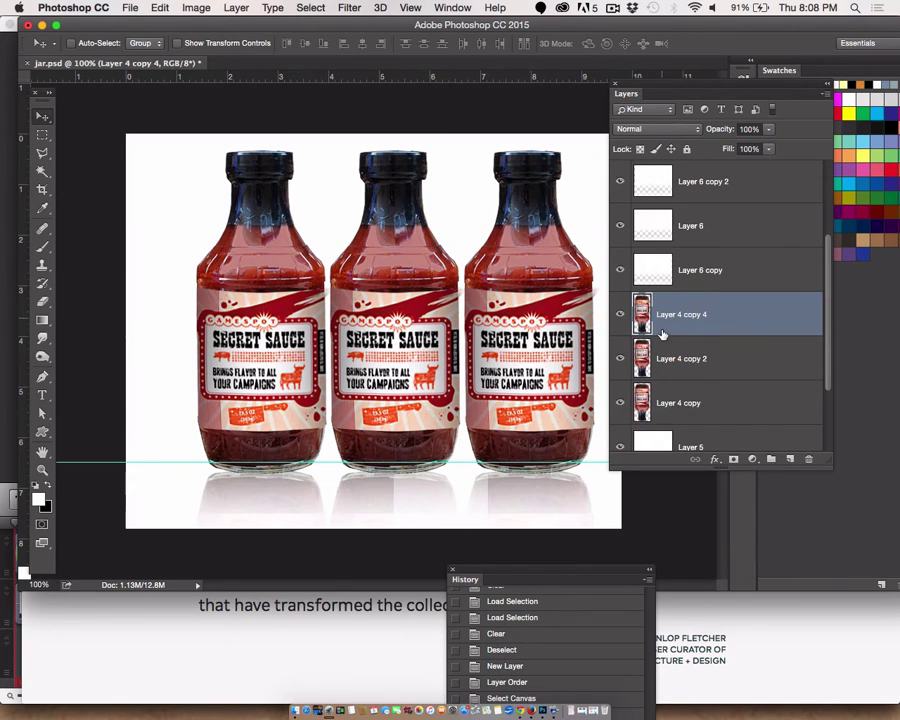
scroll(665, 310, up, 1)
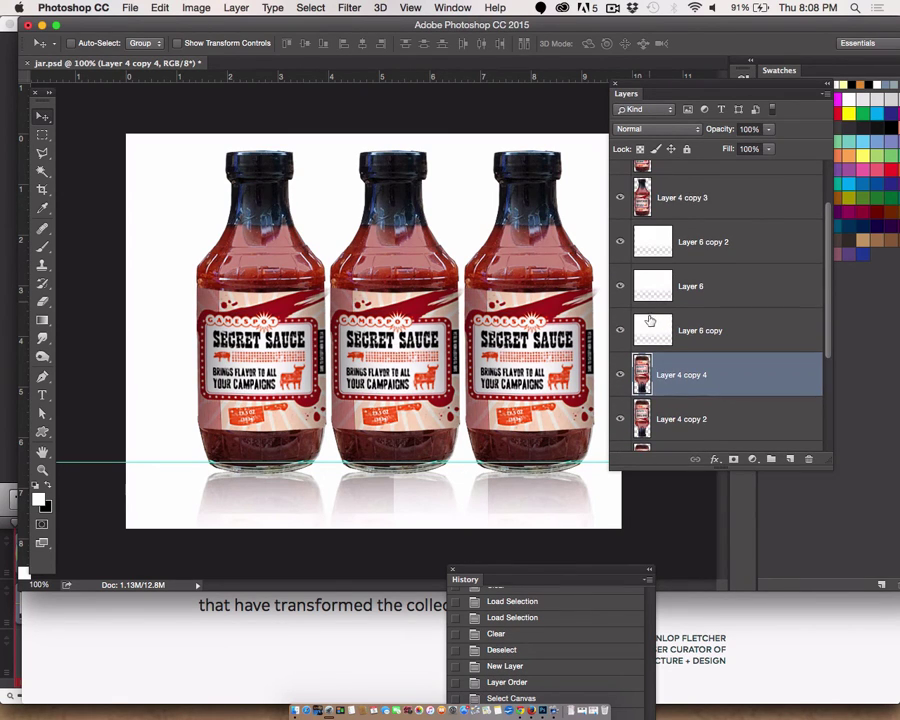
scroll(651, 314, up, 1)
scroll(647, 237, up, 2)
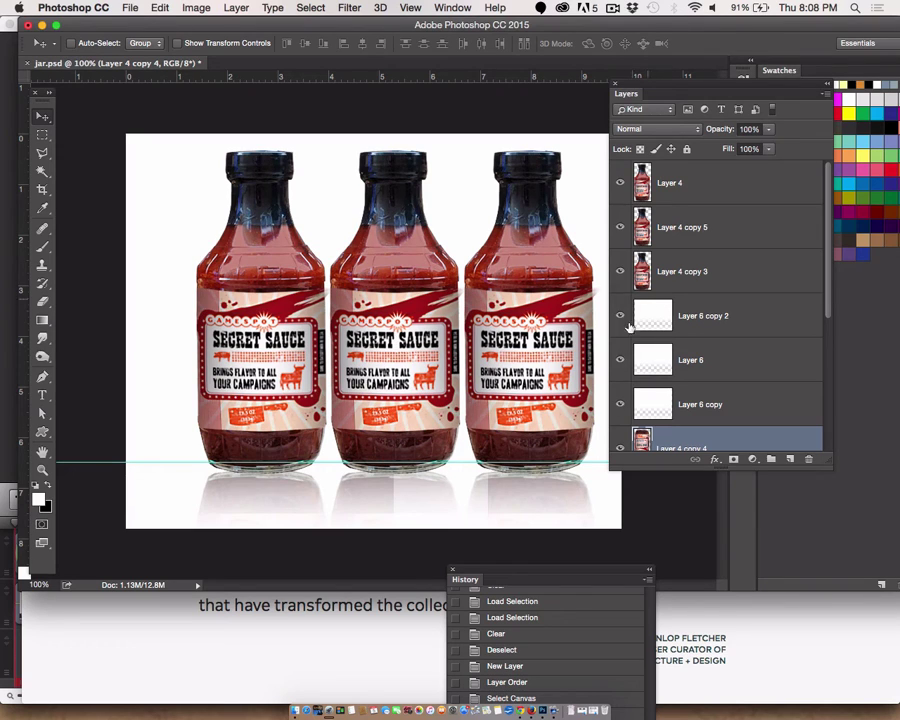
click(620, 360)
click(620, 404)
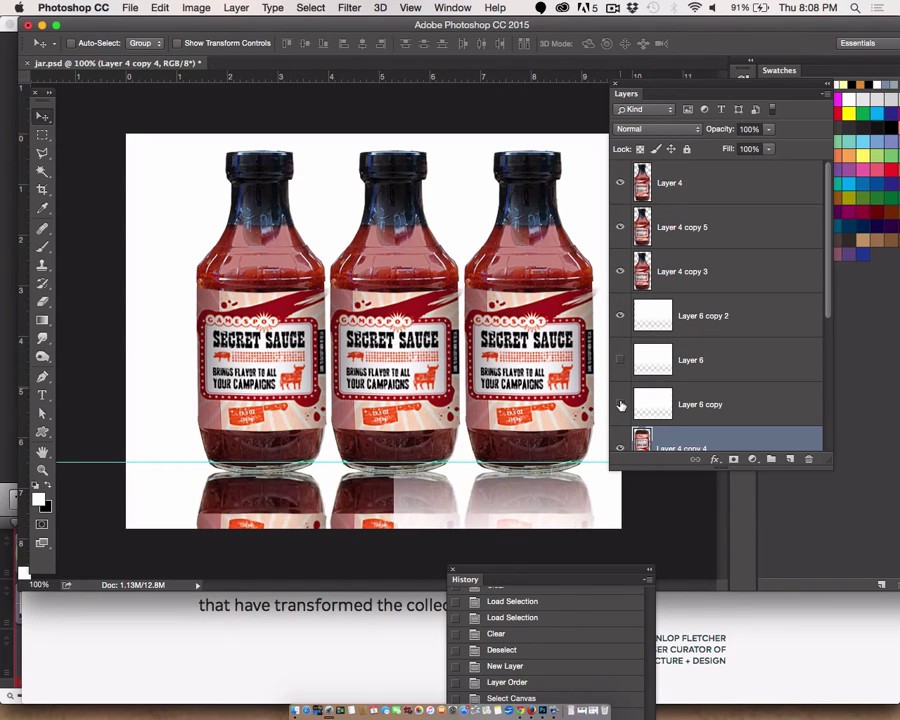
Stretch Layer 6 copy 2 leftward to about 154.75% width so its gradient spans all three reflections, and raise its lower edge slightly
click(700, 319)
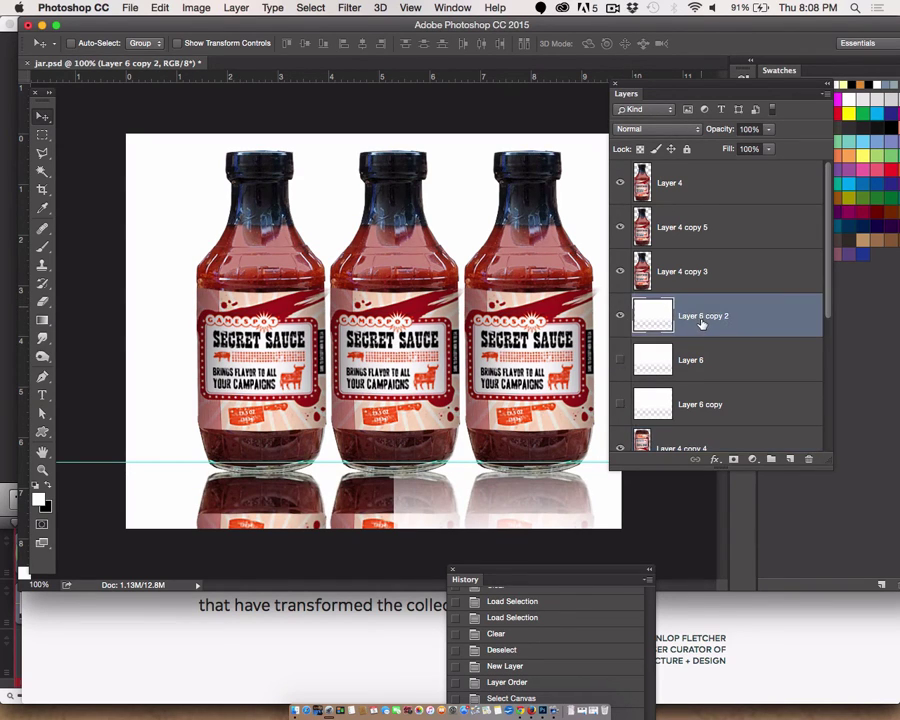
key(ctrl+t)
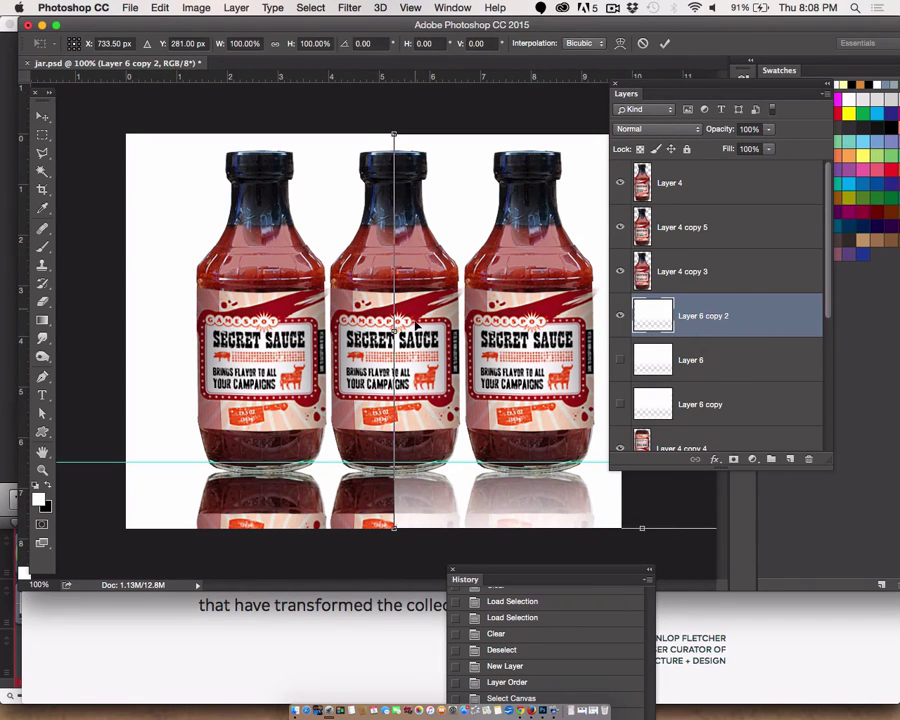
drag(394, 328, 122, 362)
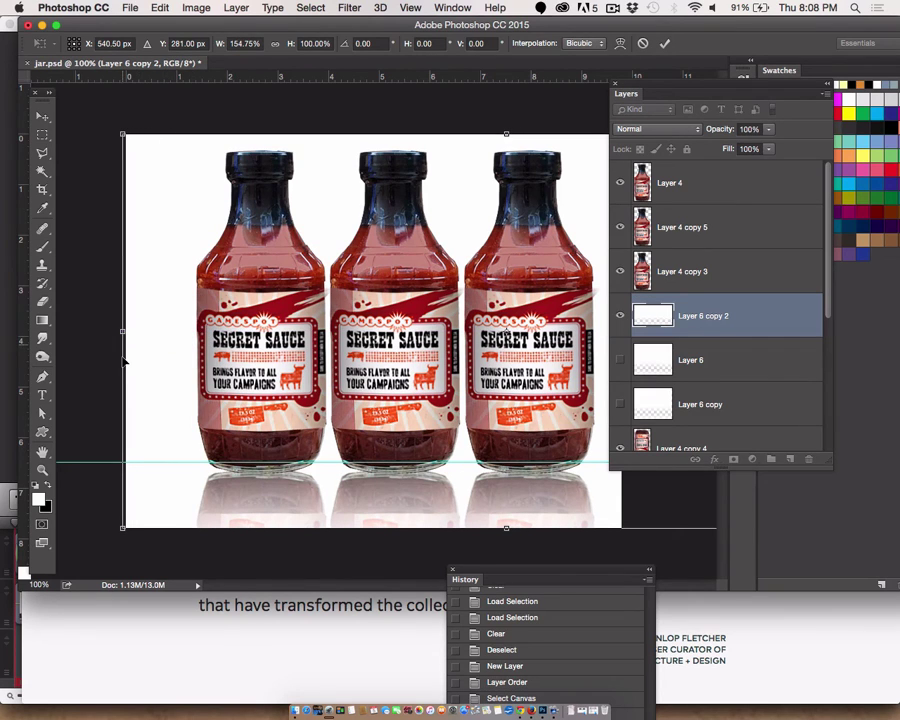
mouse_move(506, 527)
mouse_down()
mouse_move(508, 500)
mouse_move(508, 524)
mouse_up()
key(Return)
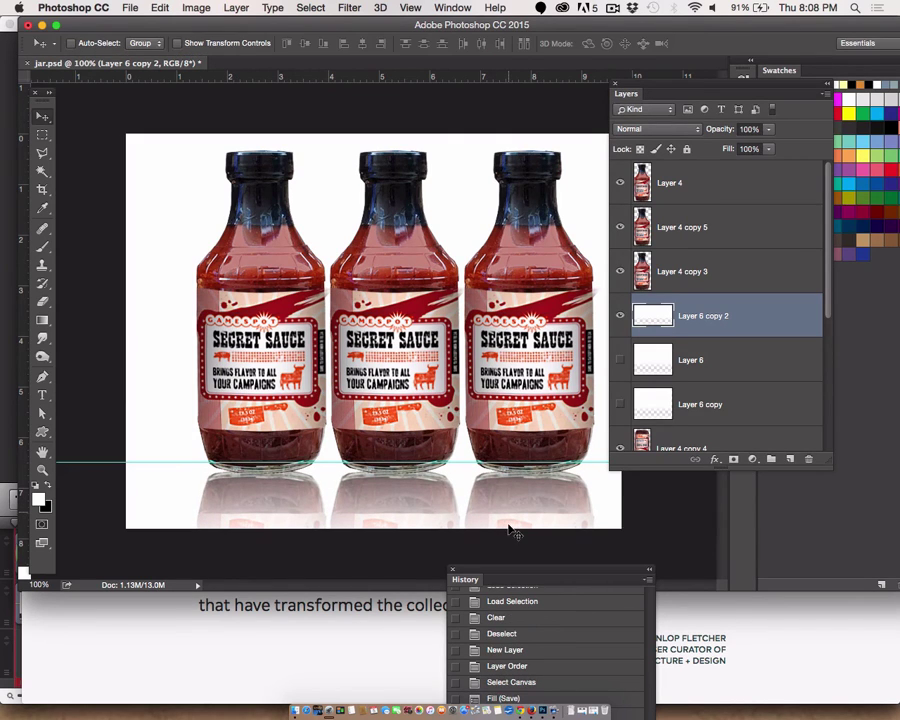
Duplicate Layer 6 copy 2 to strengthen the reflection fade, and make Layer 4 the active layer
drag(724, 316, 791, 459)
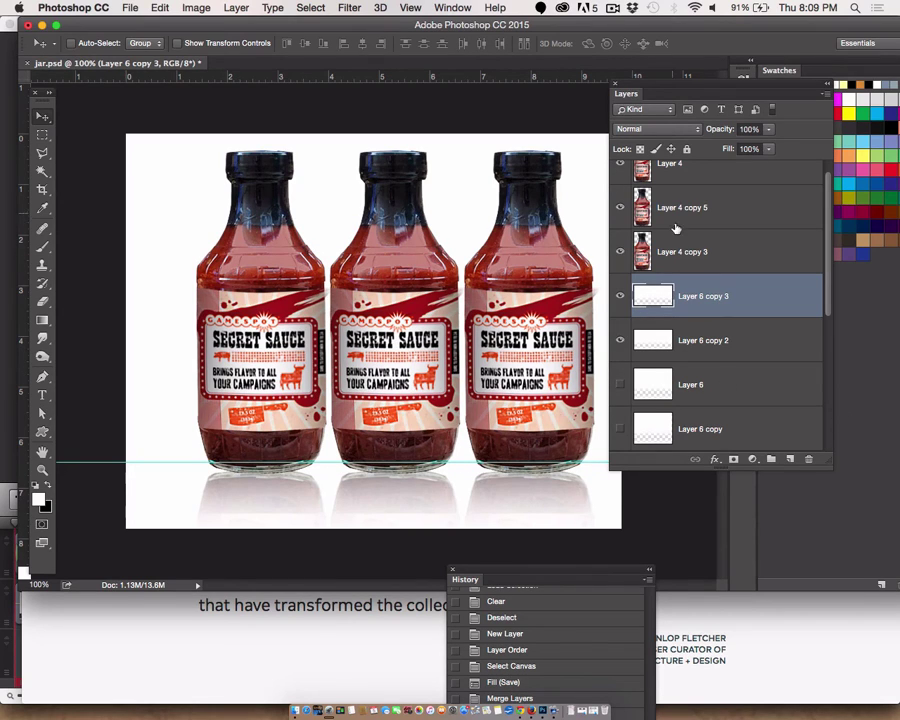
scroll(686, 276, up, 1)
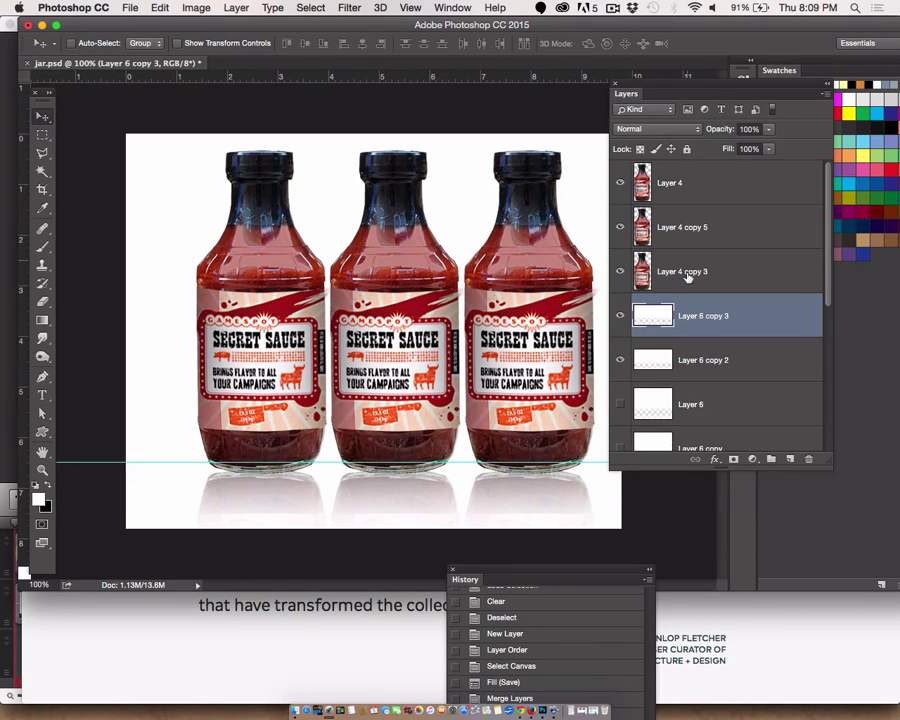
click(697, 177)
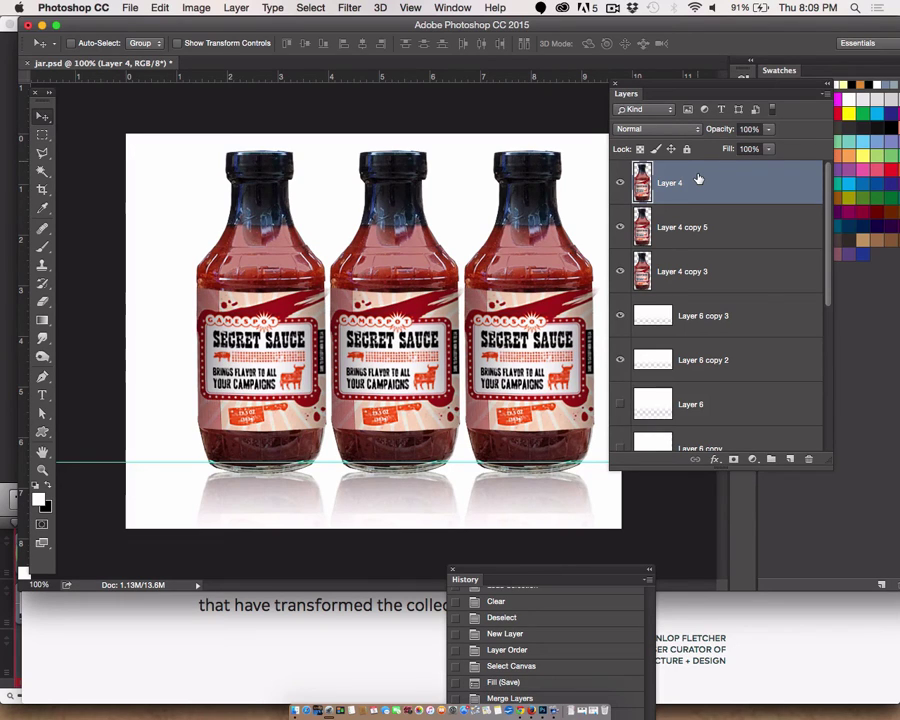
key(super+u)
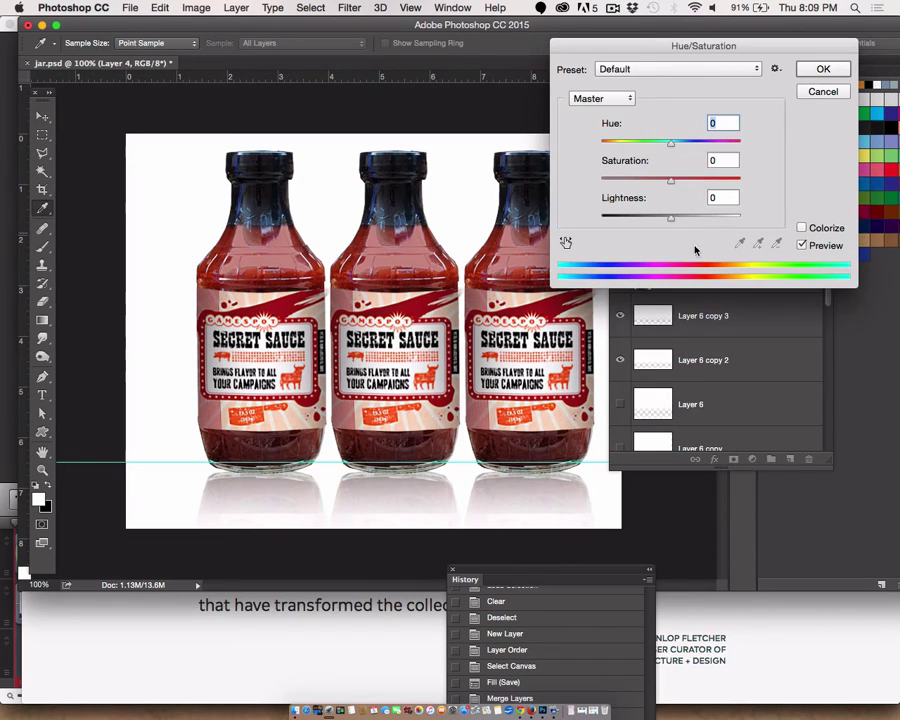
click(820, 92)
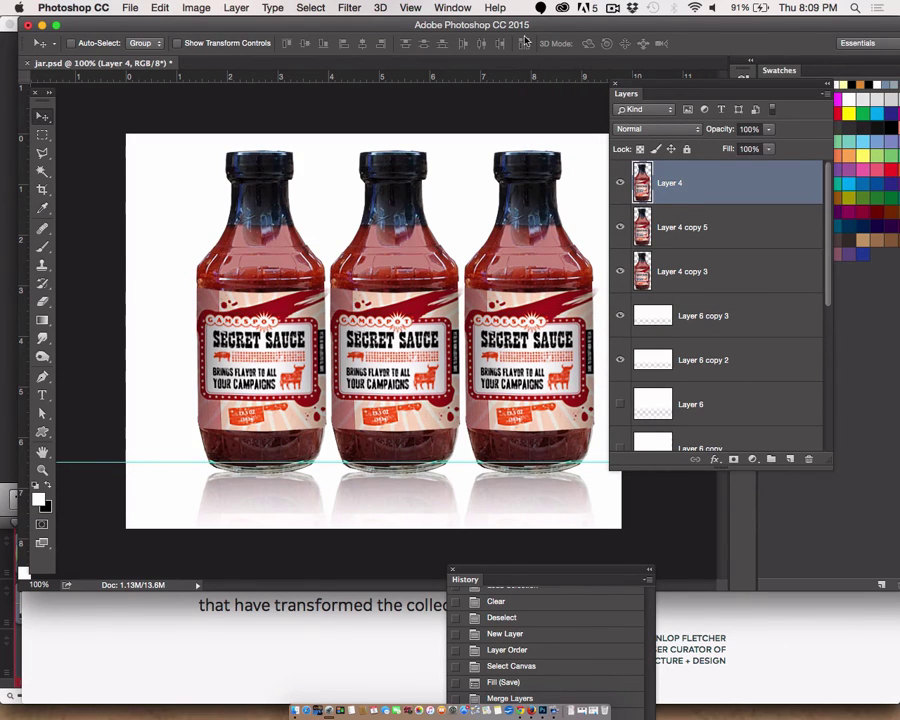
click(449, 8)
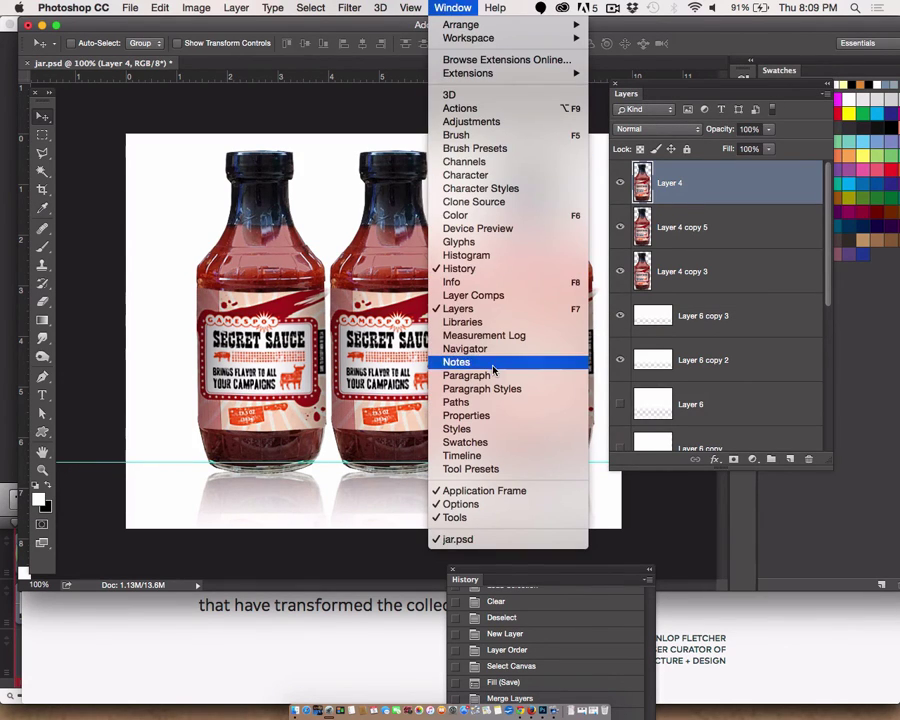
click(461, 6)
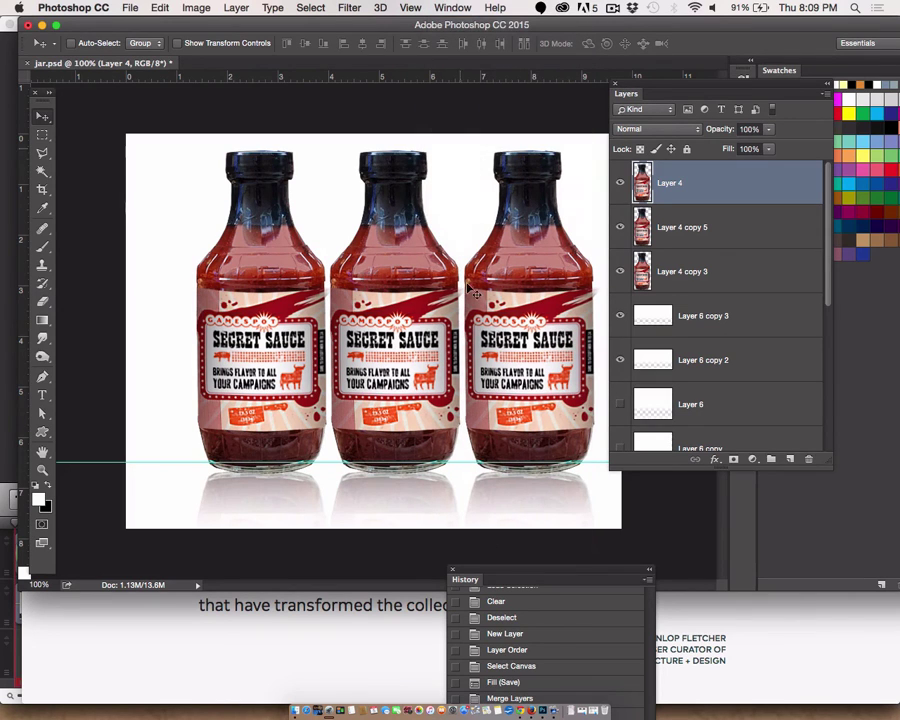
Take a new history snapshot of the three-bottle composition and set it as the History Brush source
drag(485, 577, 648, 126)
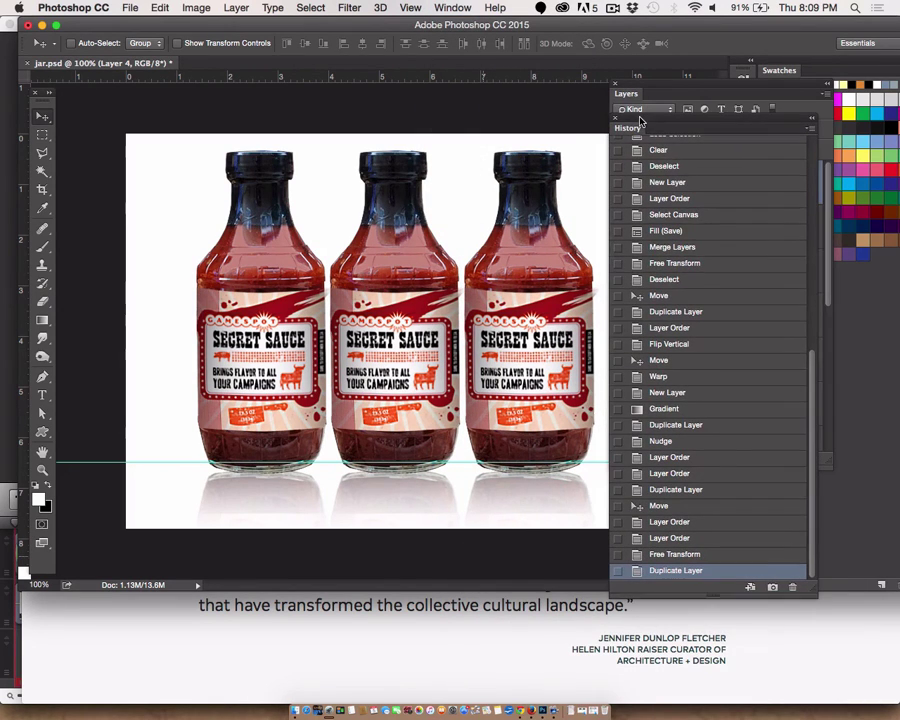
drag(813, 376, 798, 110)
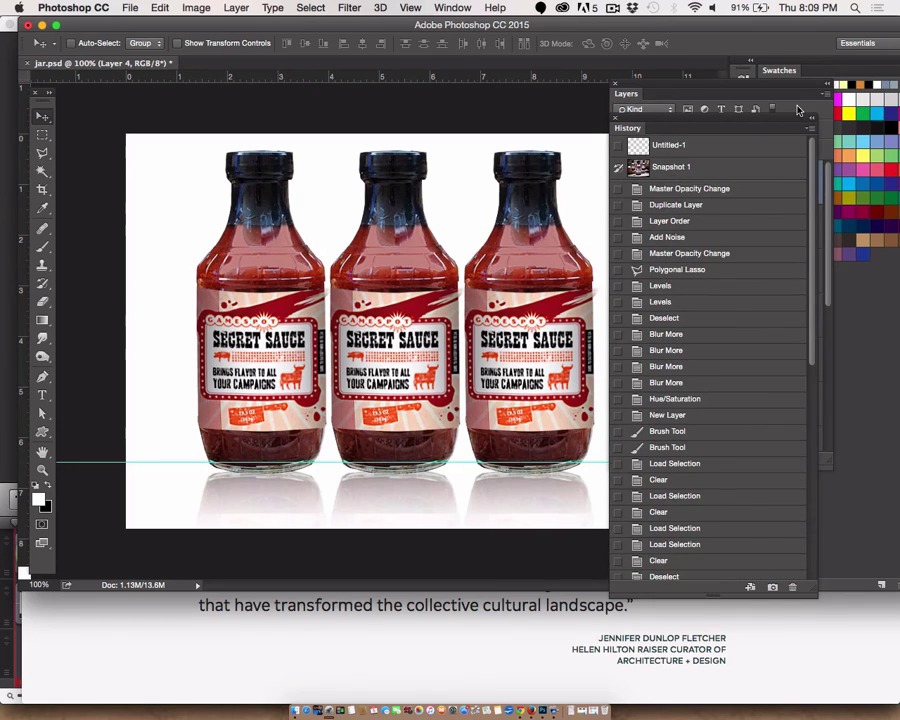
click(772, 587)
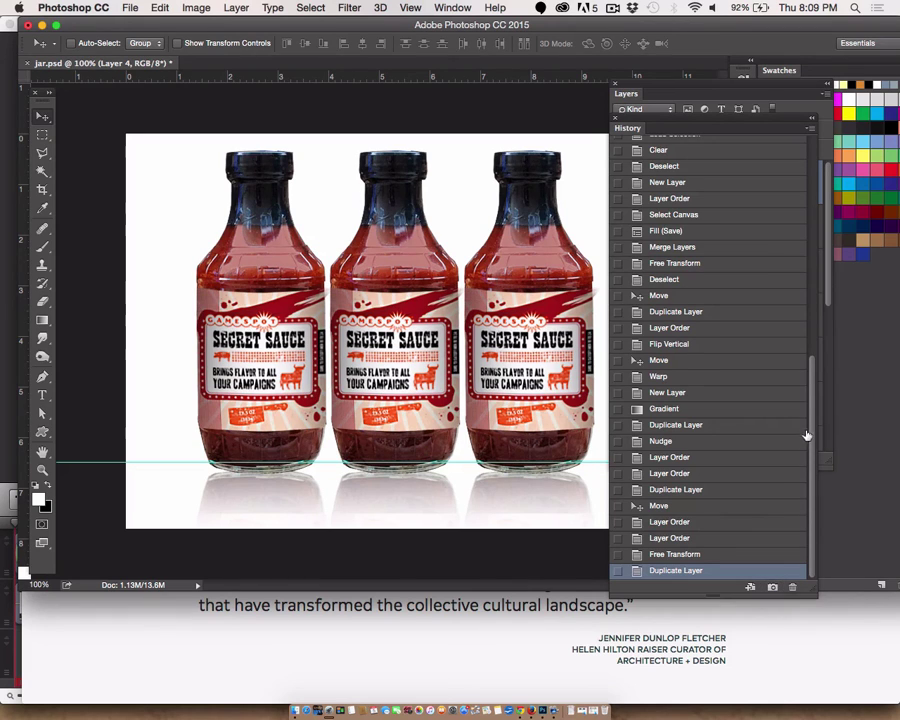
drag(810, 434, 788, 117)
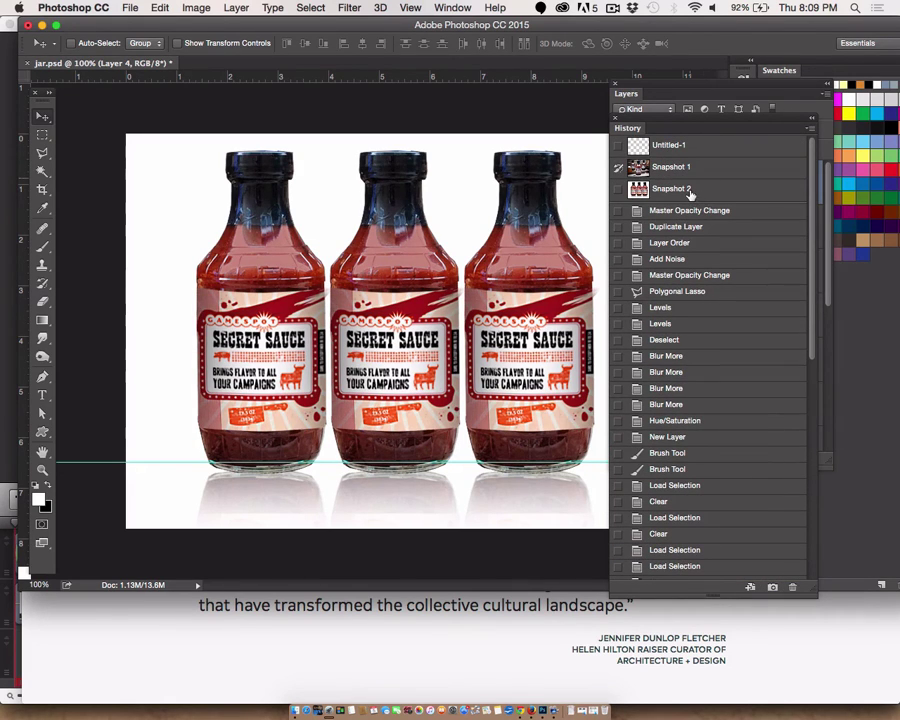
click(619, 189)
scroll(697, 236, down, 10)
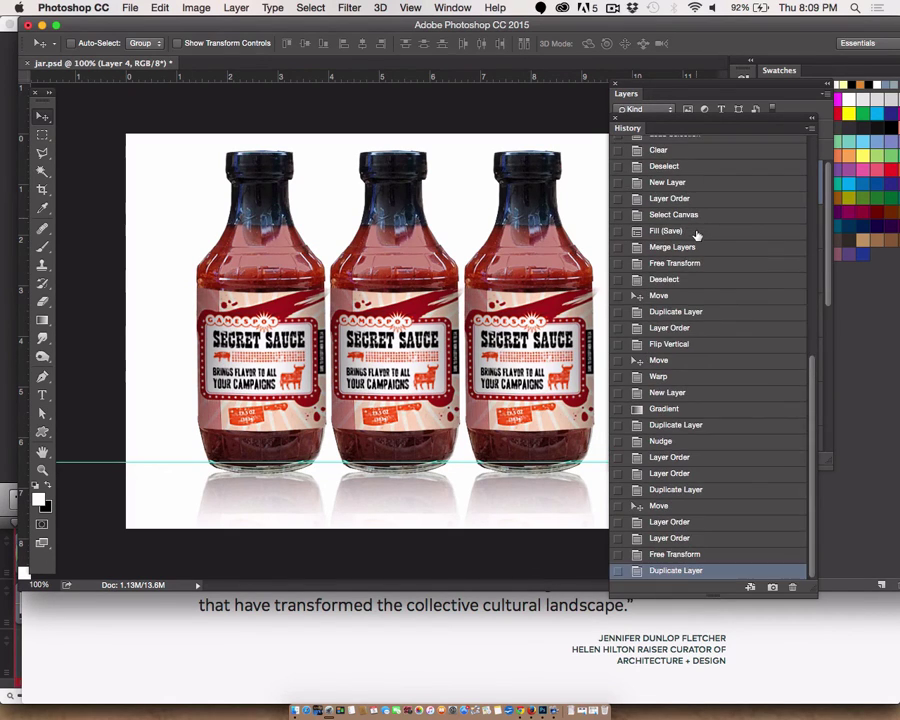
scroll(697, 236, up, 10)
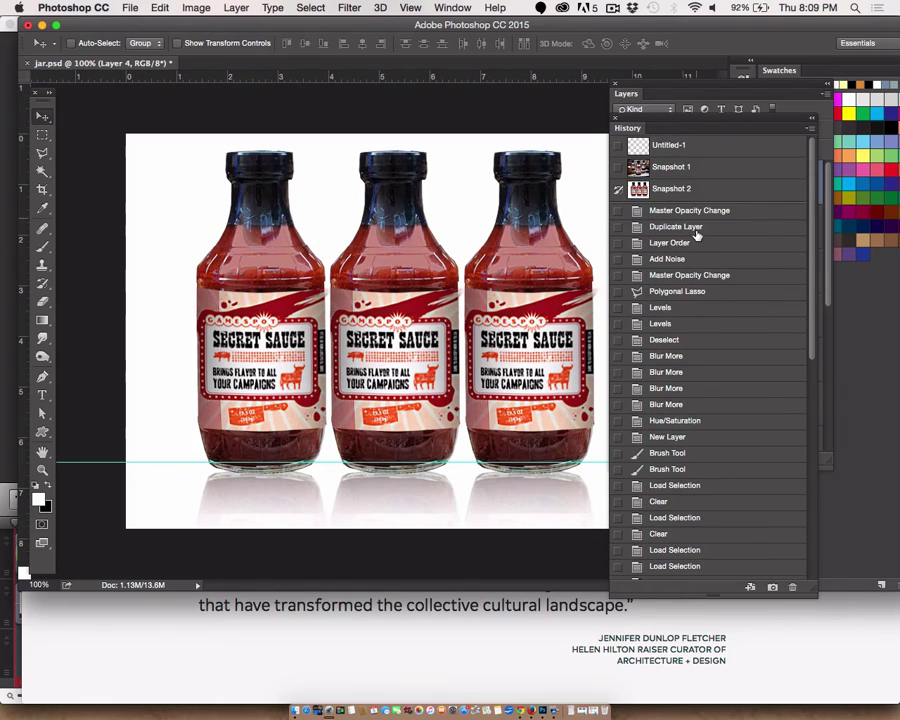
Raise the saturation of the middle bottle on Layer 4 to +50 with Hue/Saturation
click(625, 93)
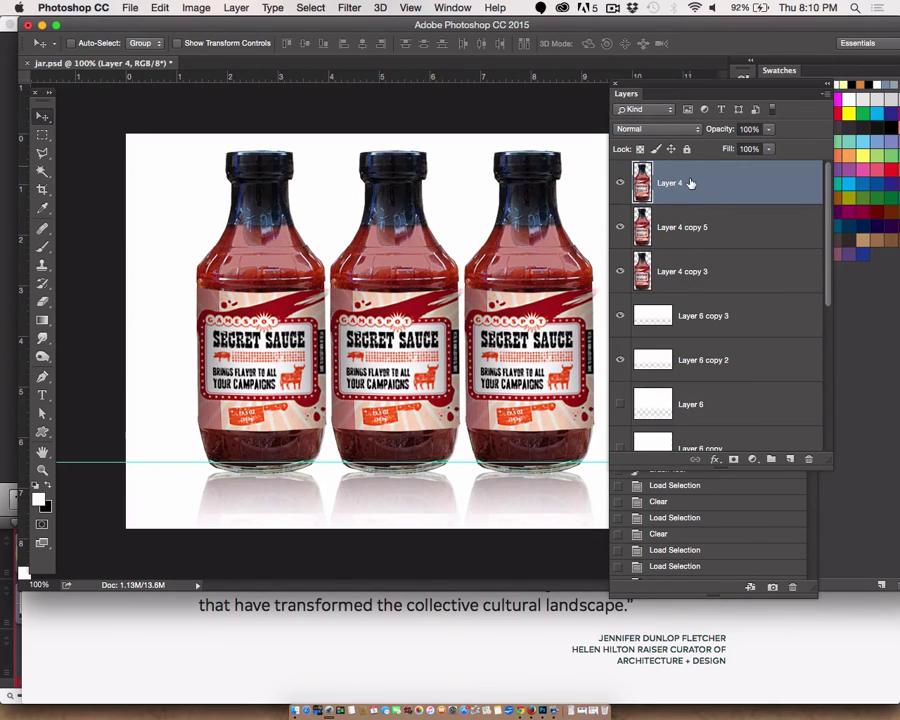
key(super+u)
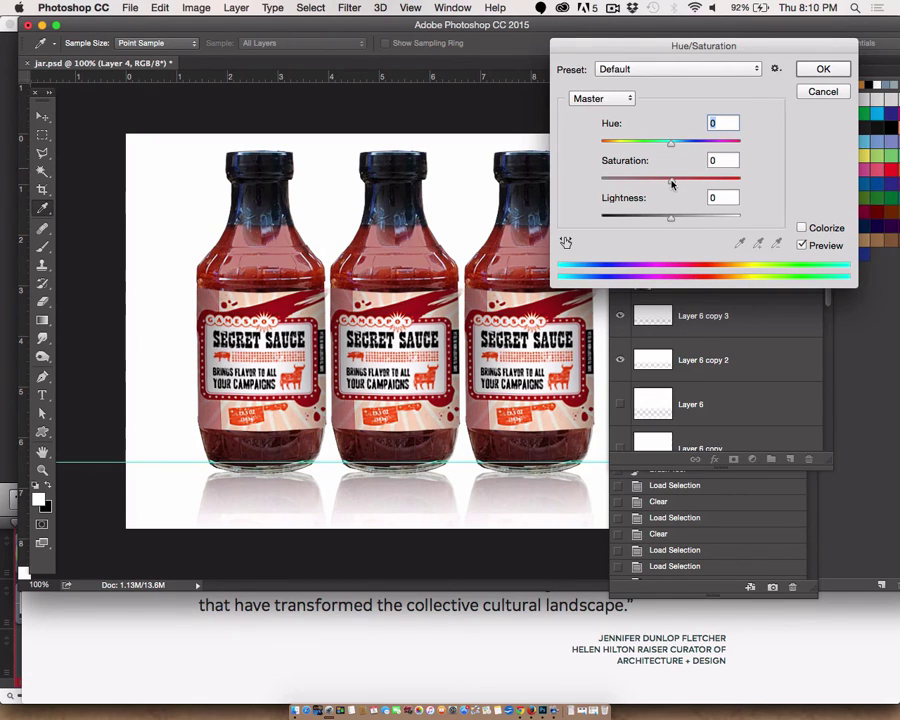
drag(671, 182, 705, 183)
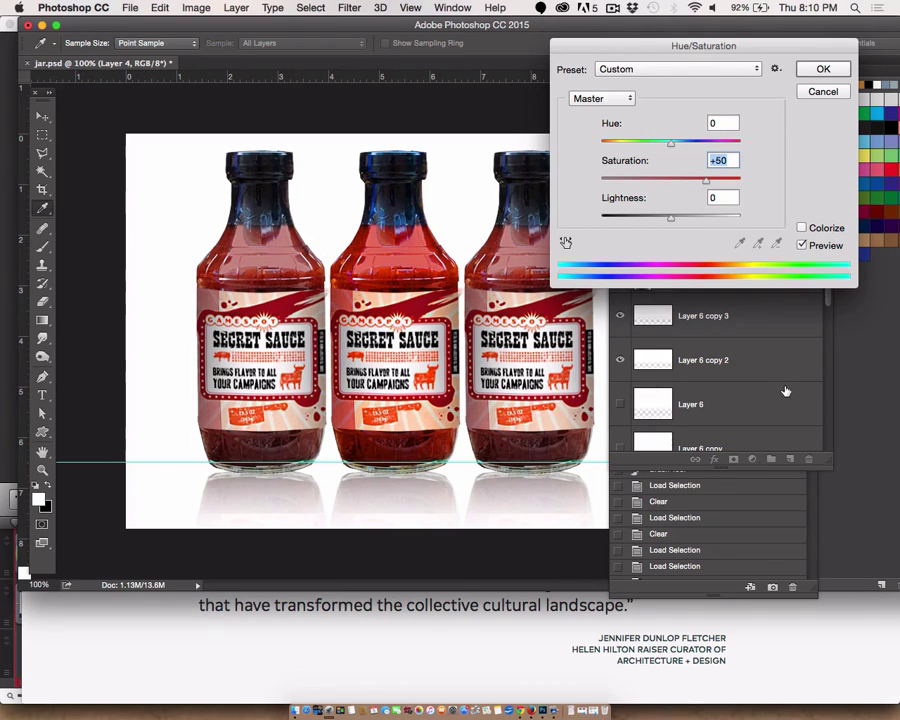
click(820, 69)
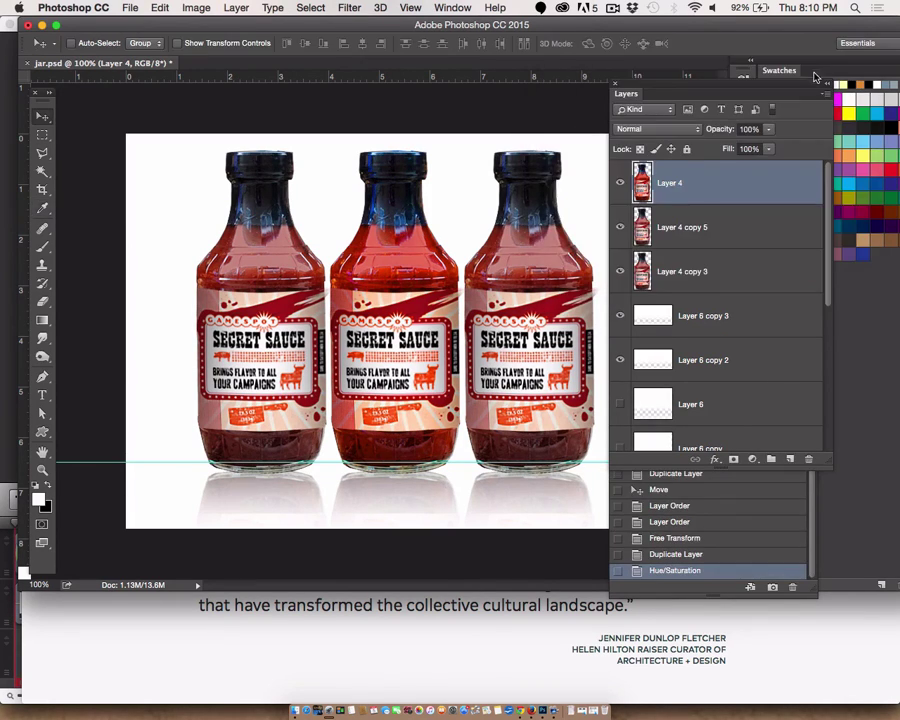
Toggle the outer bottle layers' visibility to identify them, and move Layer 4 copy 5 below Layer 4 copy 3
click(622, 270)
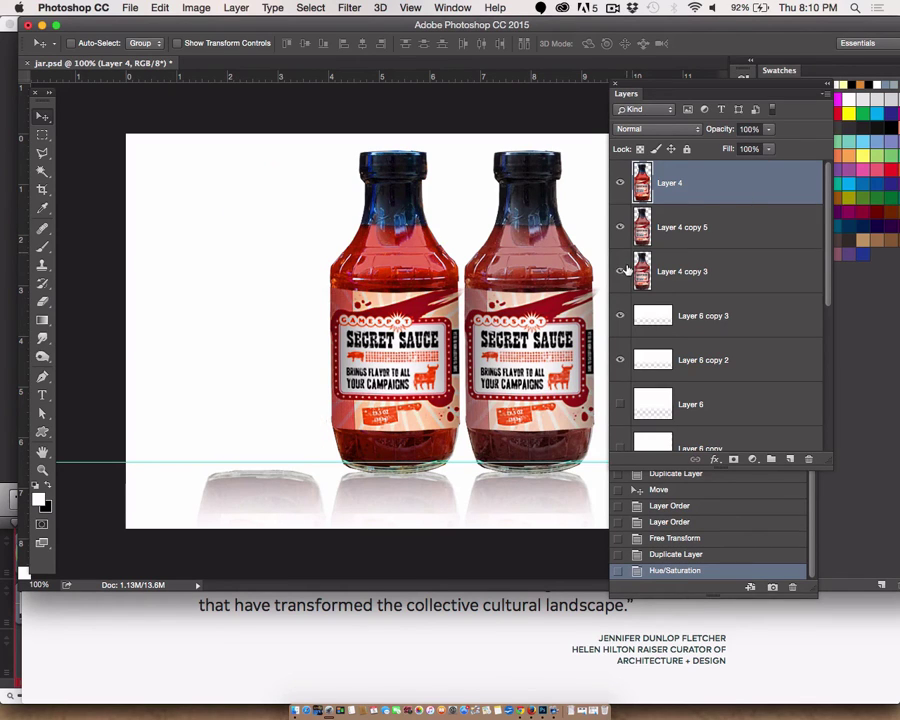
click(622, 270)
click(620, 227)
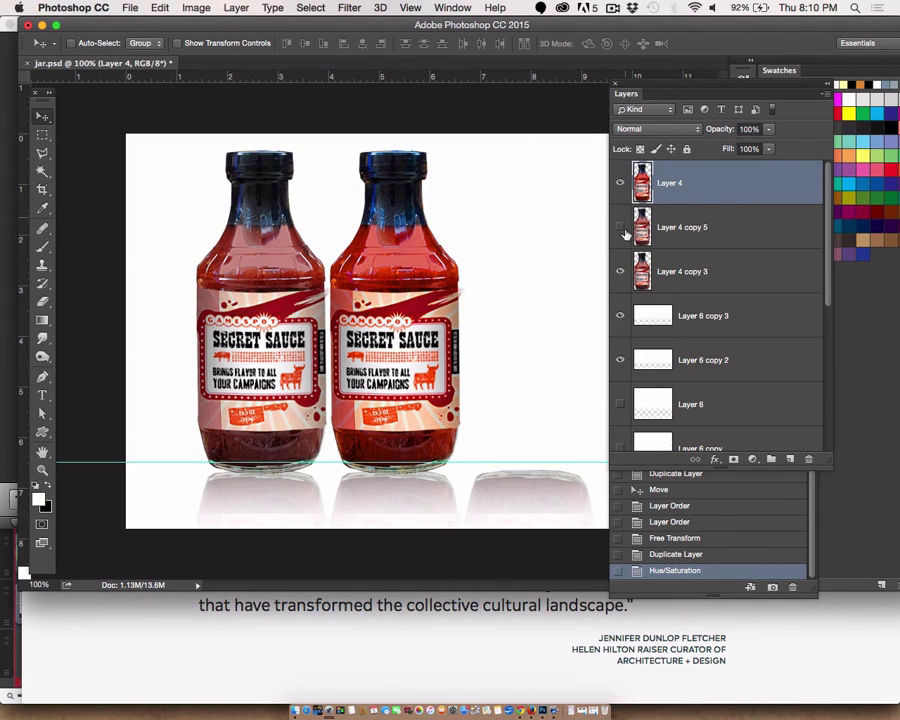
click(620, 227)
drag(690, 233, 690, 291)
click(620, 227)
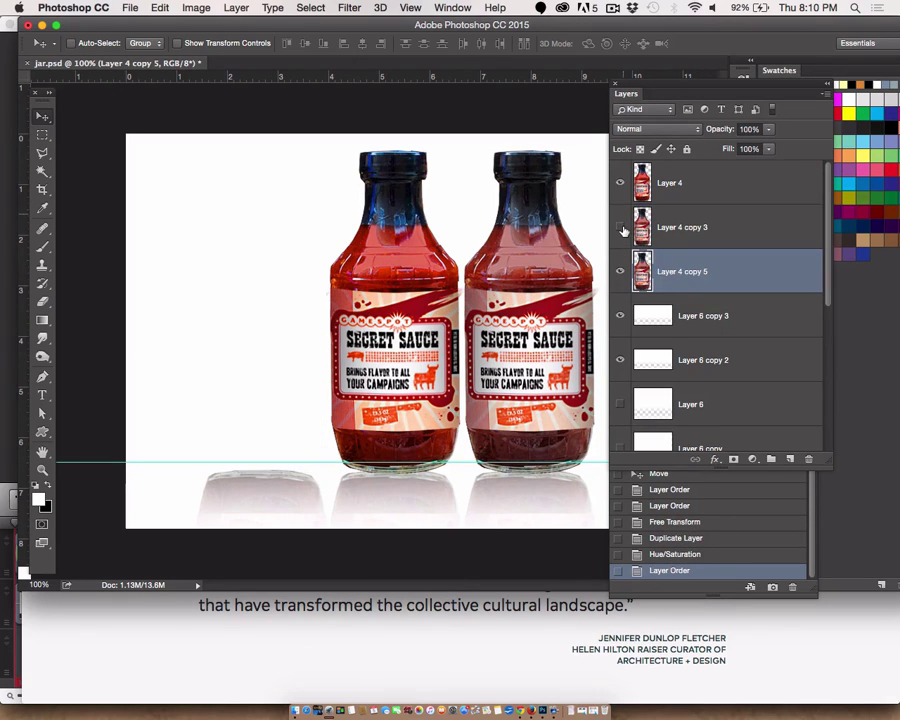
click(620, 227)
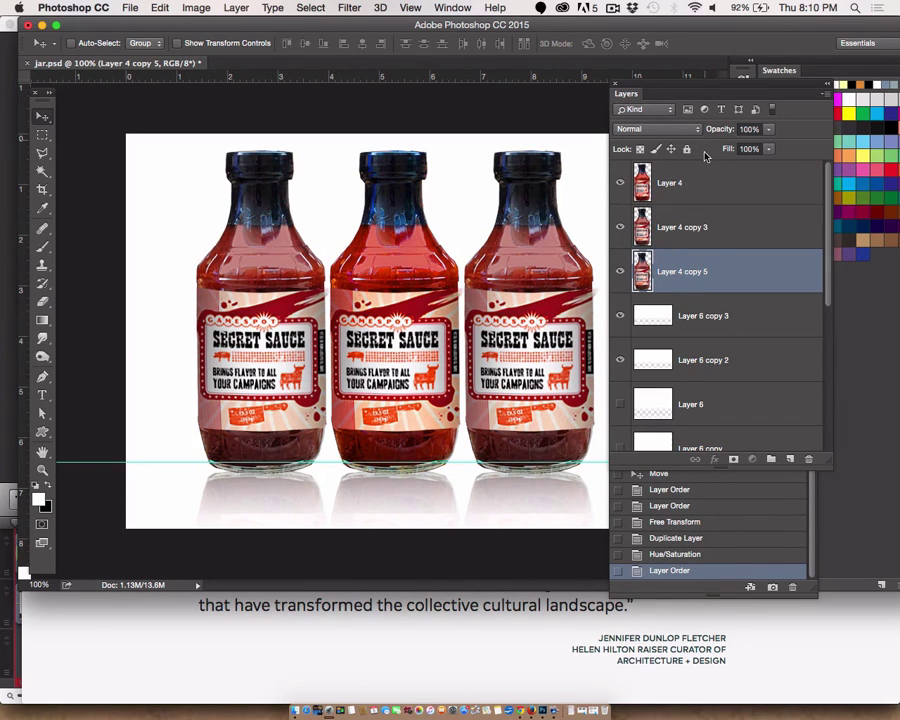
Move Layer 4 between Layer 4 copy 3 and Layer 4 copy 5, and check the bottle order by toggling each layer's visibility
click(620, 184)
click(620, 184)
drag(670, 183, 690, 250)
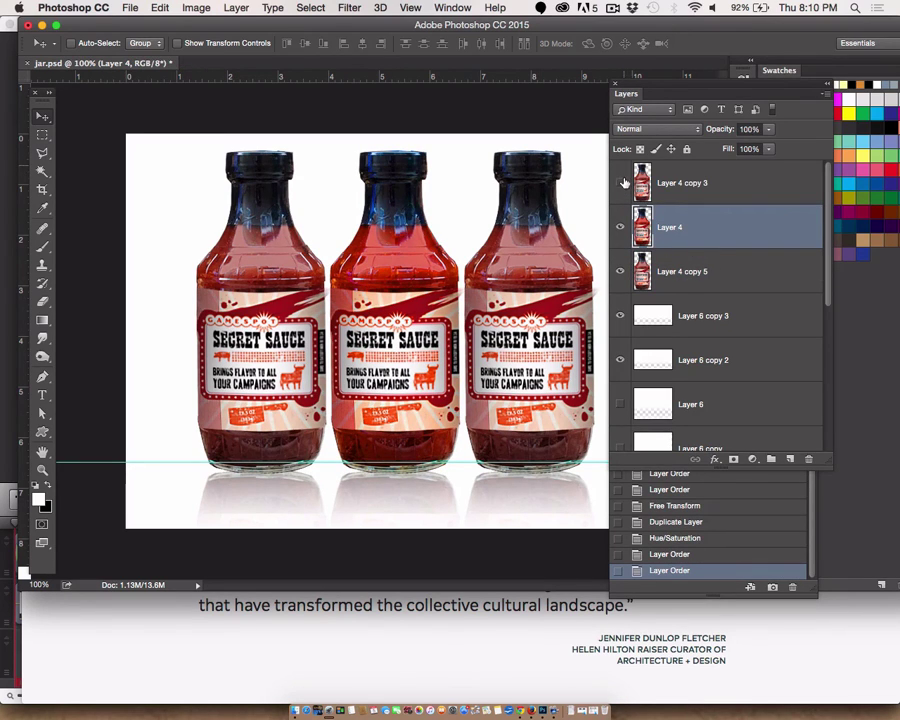
click(620, 183)
click(620, 183)
click(620, 227)
click(620, 227)
click(620, 271)
click(620, 271)
Shift the hue of the bottle on Layer 4 copy 5 to +12 with Hue/Saturation
click(710, 272)
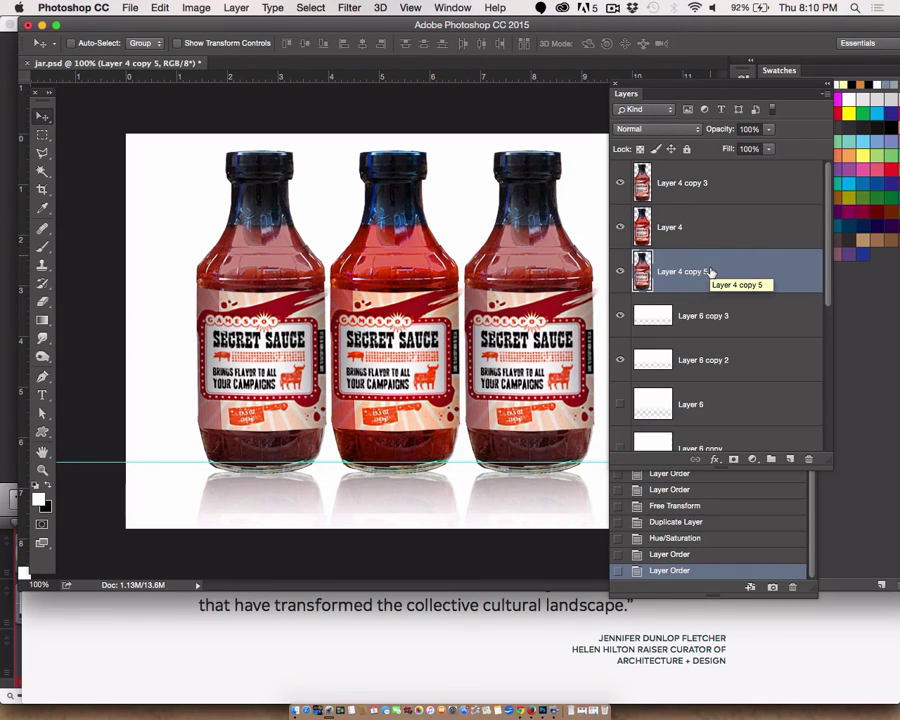
key(super+u)
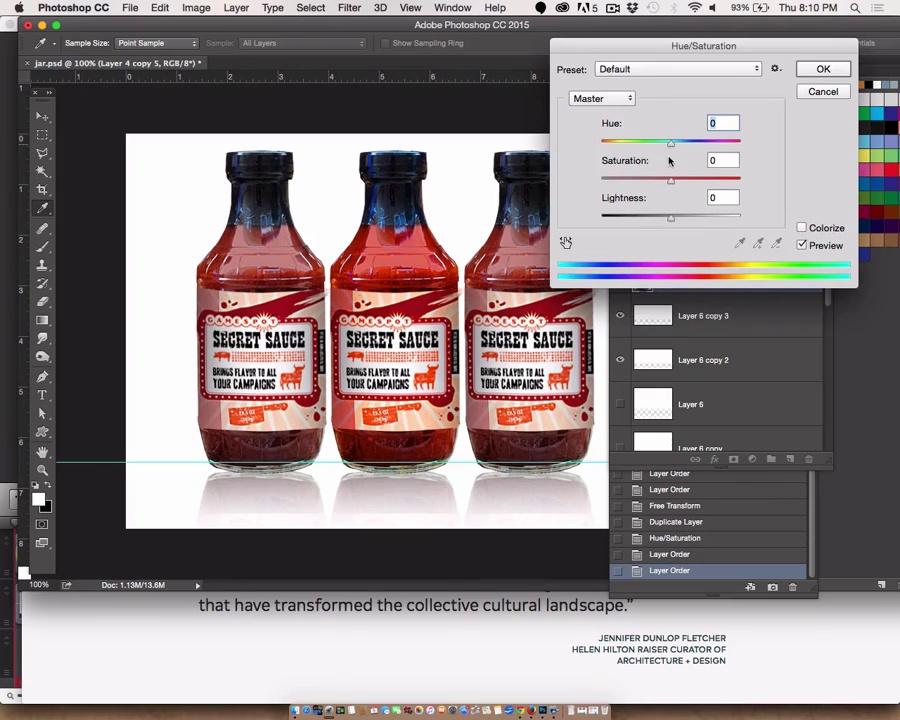
drag(672, 143, 684, 143)
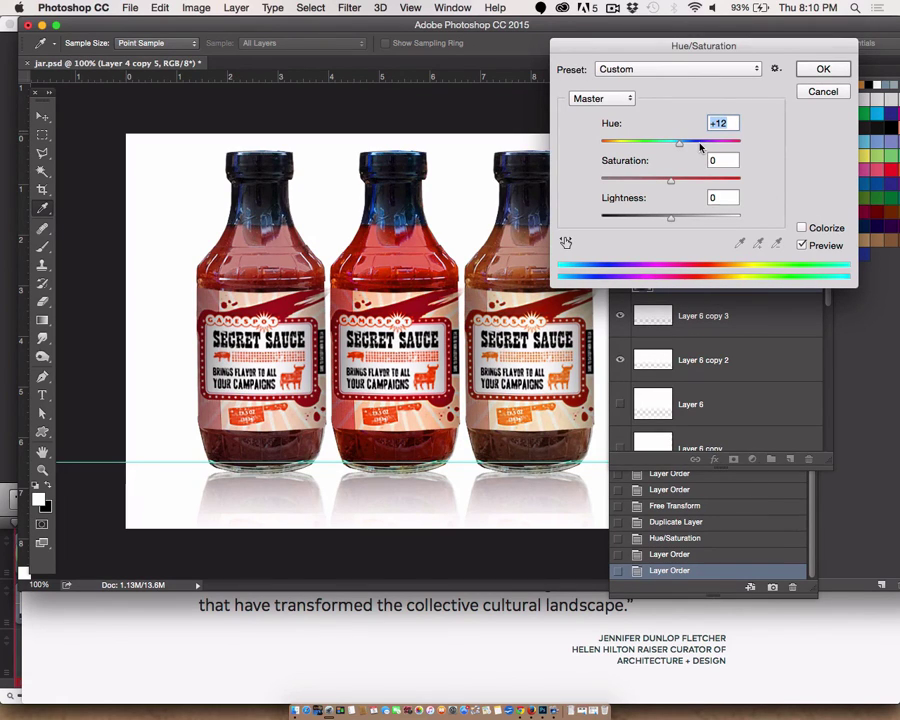
click(823, 69)
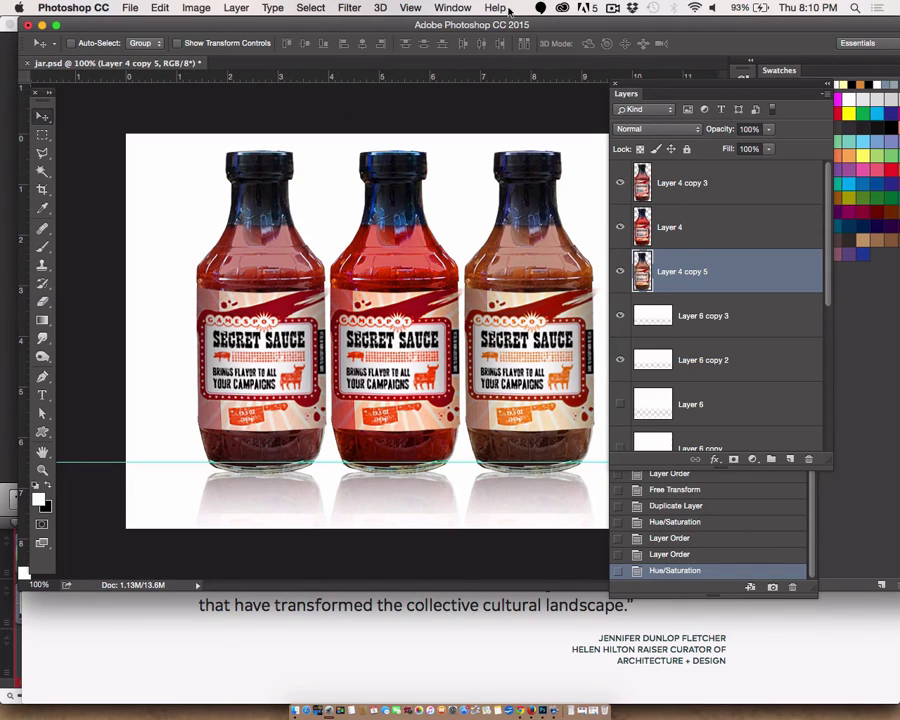
click(613, 9)
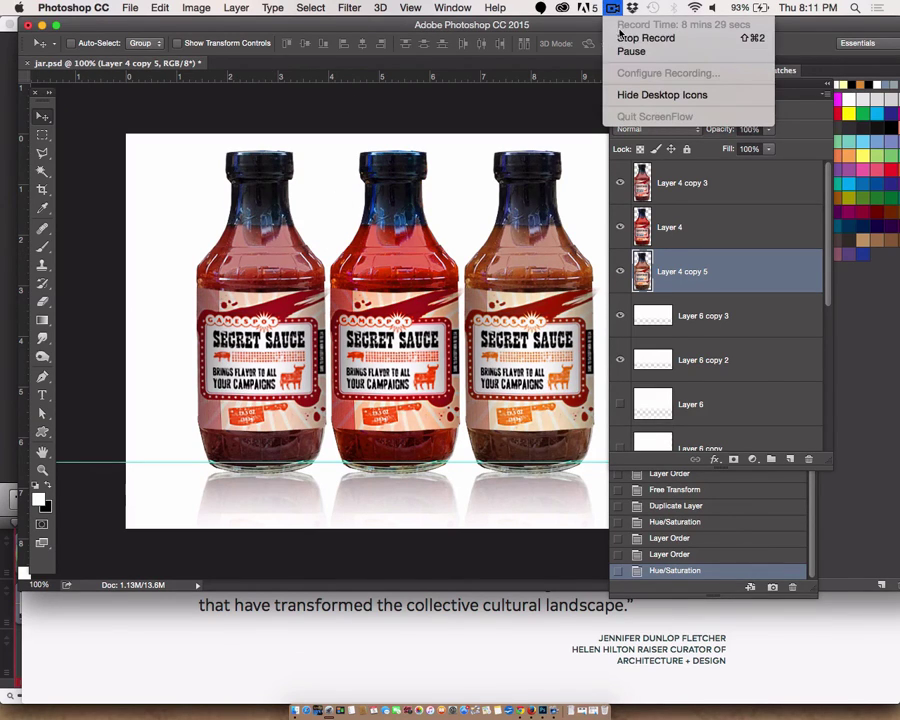